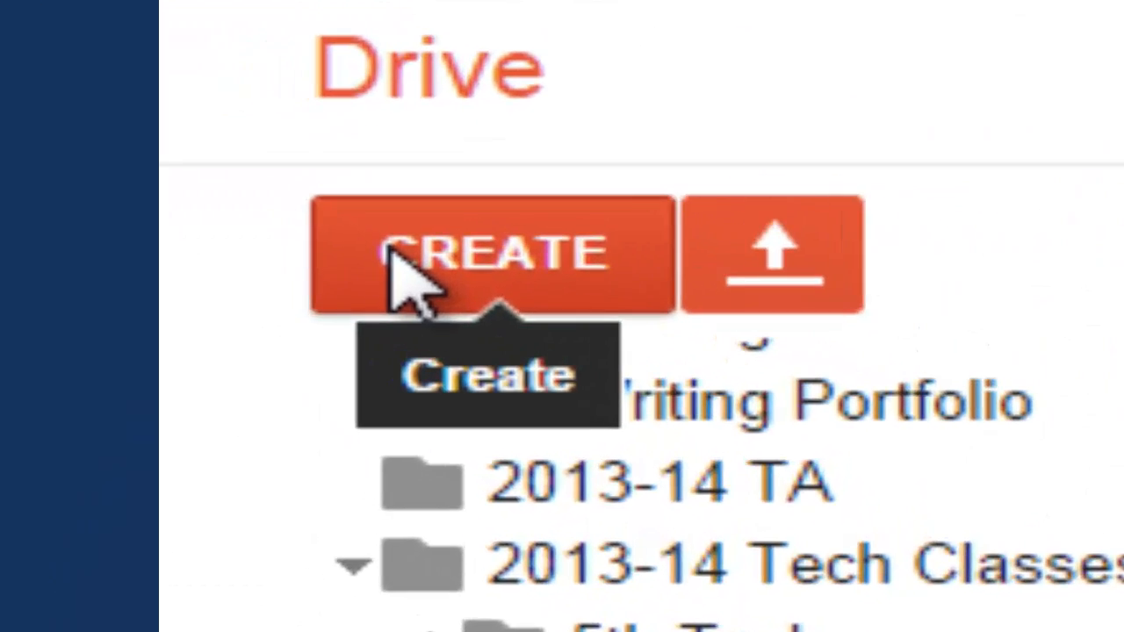
Open the Untitled spreadsheet from the 6th Grade folder and switch to its already loaded copy.
click(85, 156)
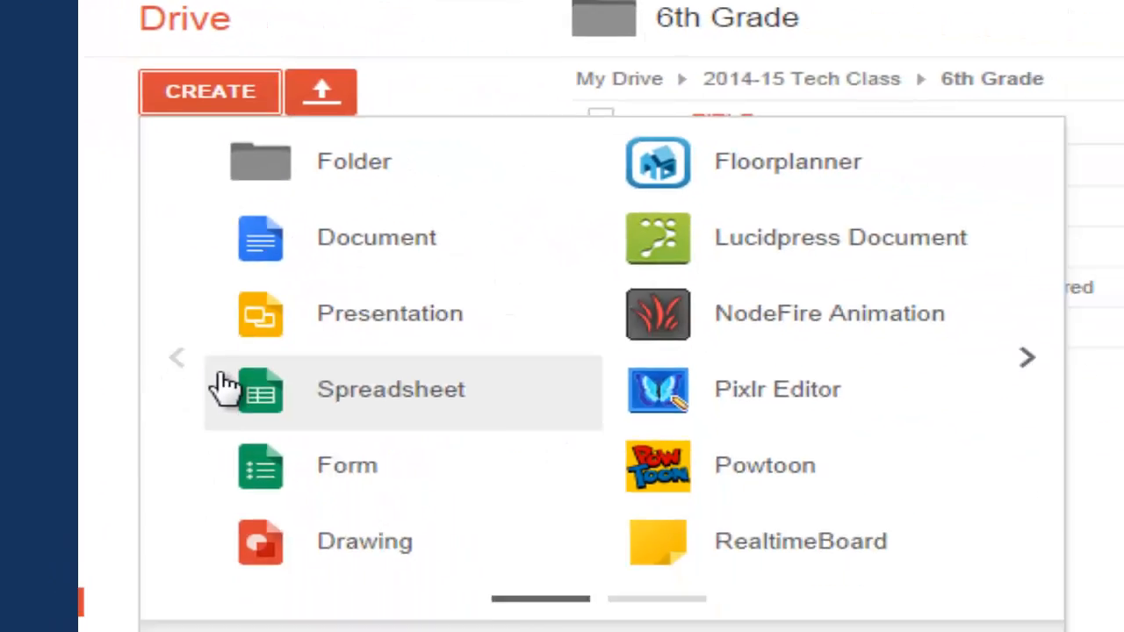
click(190, 298)
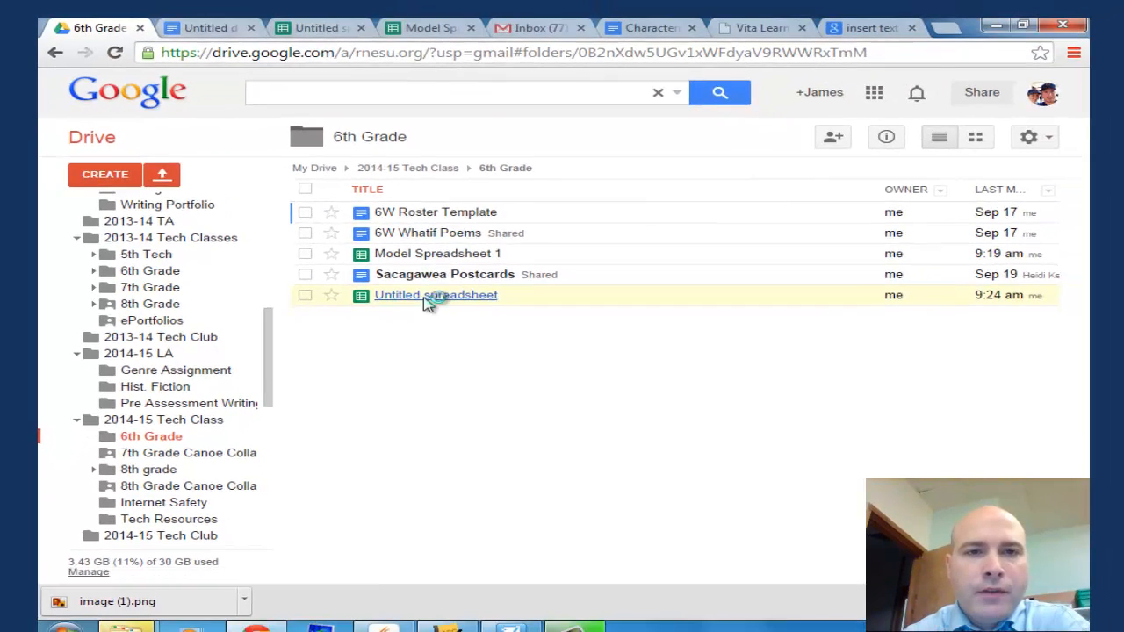
click(448, 297)
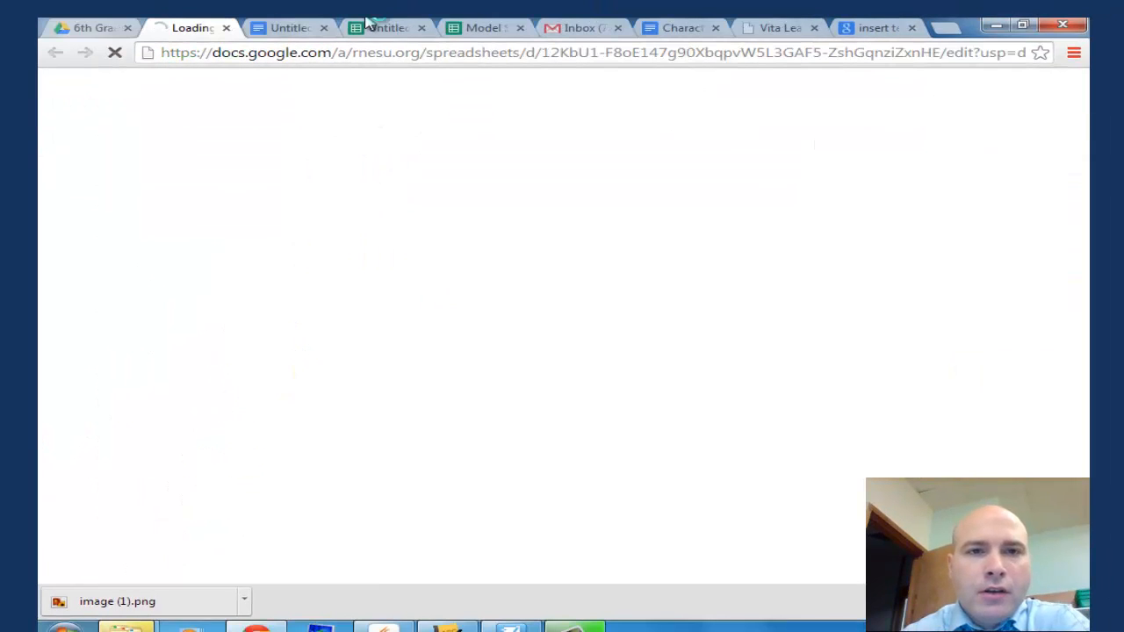
click(386, 31)
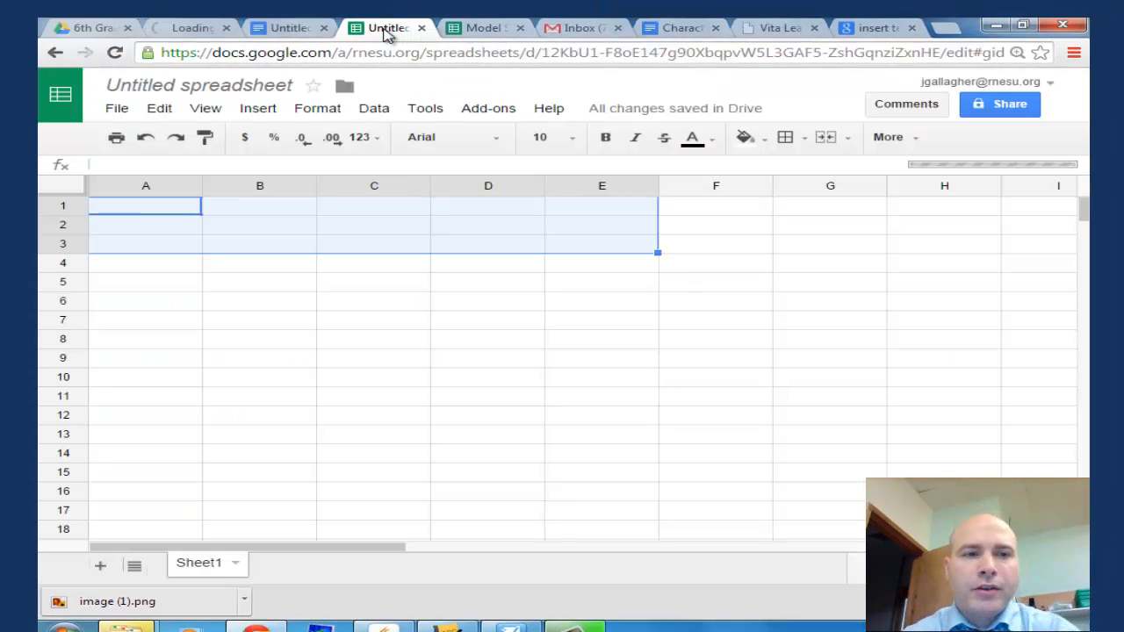
Enter the row labels Boys in cell A2 and Girls in cell A3.
click(151, 214)
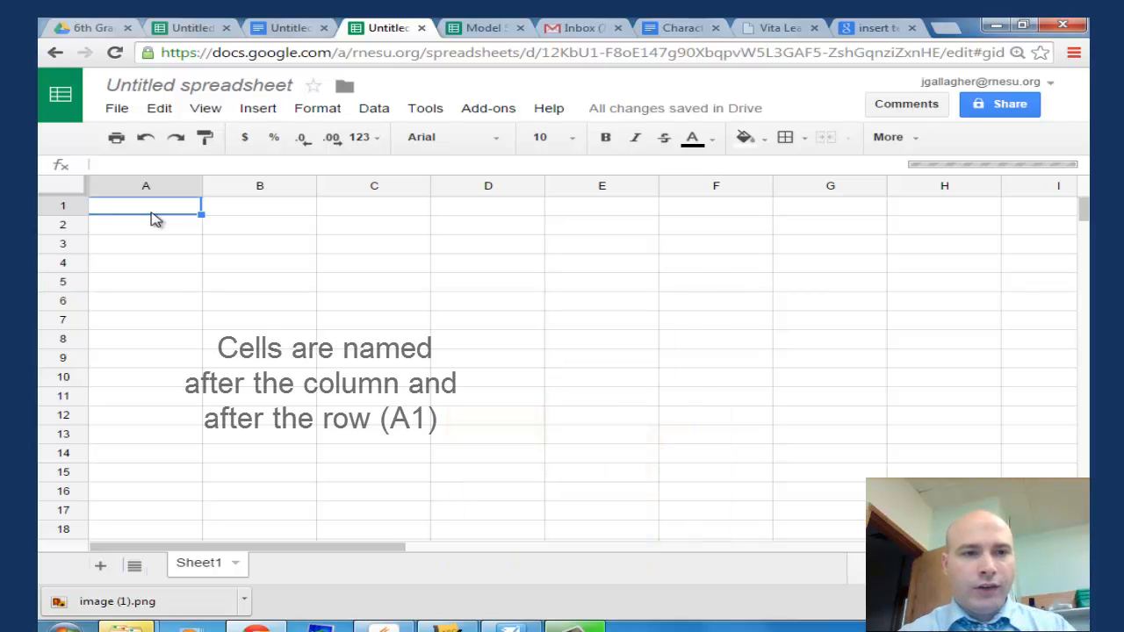
click(141, 229)
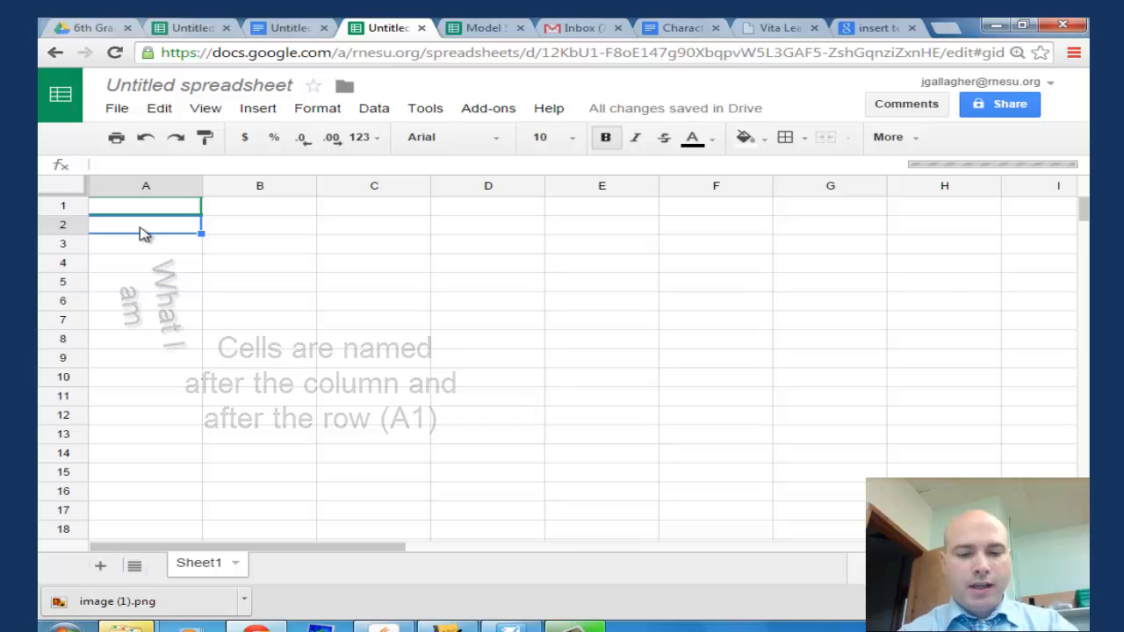
text(Boys)
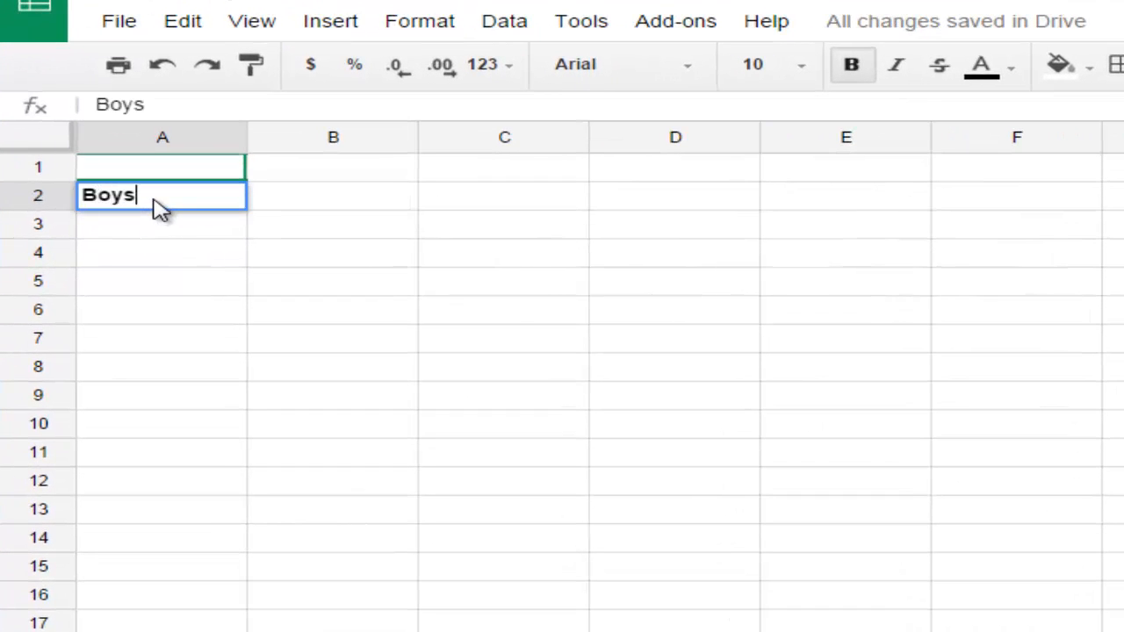
key(Return)
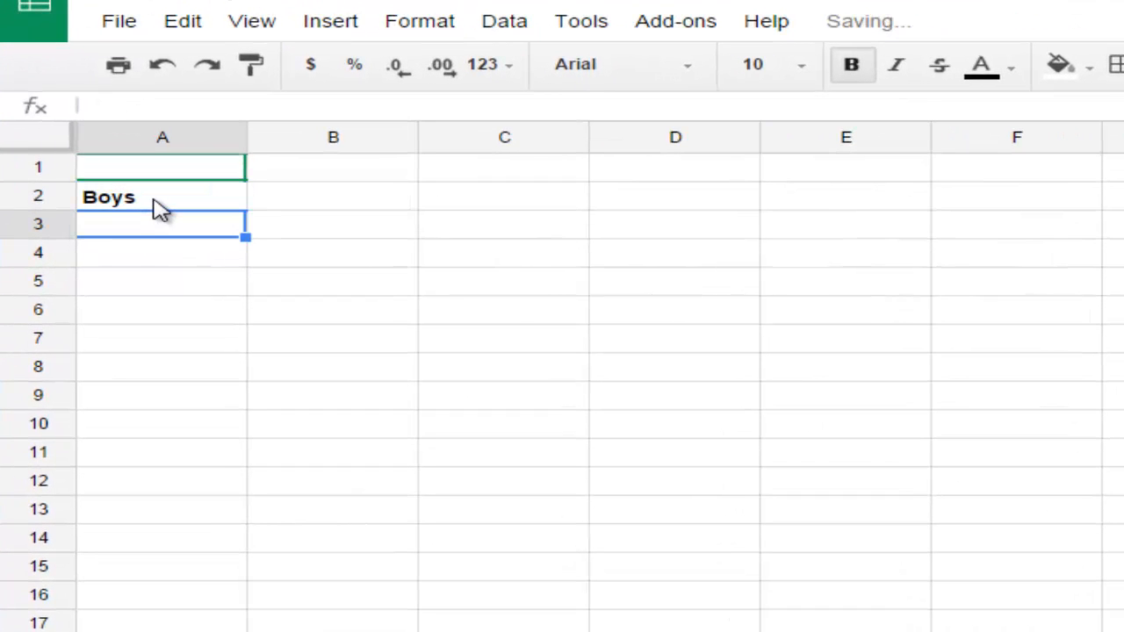
text(Girls)
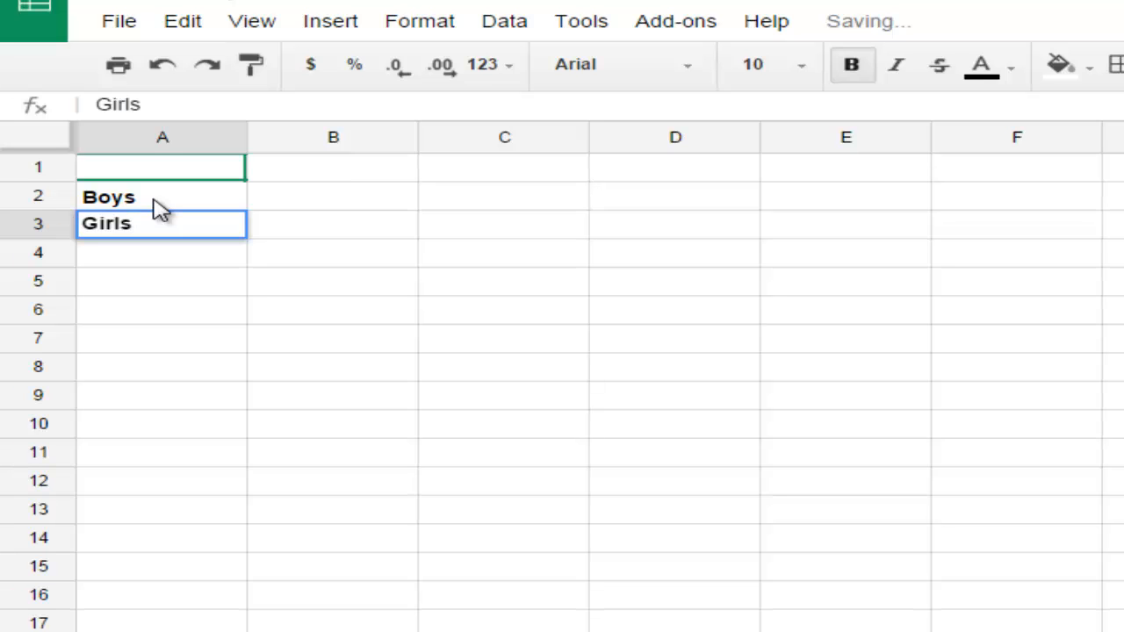
Enter the column headers Fall in cell B1 and Winter in cell C1.
click(274, 175)
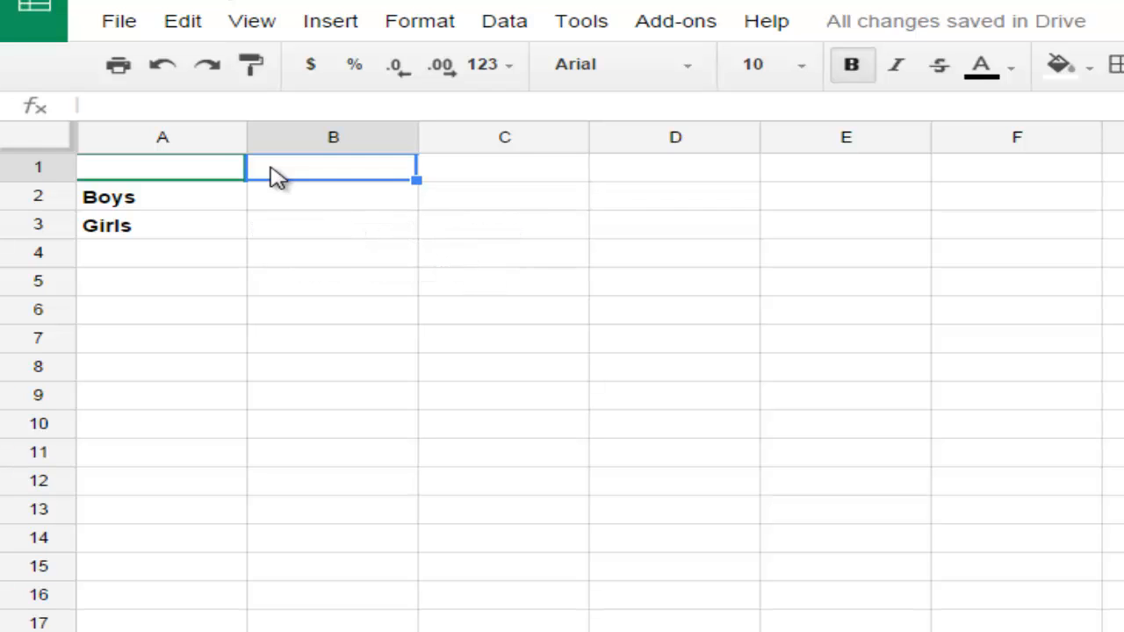
text(Fall)
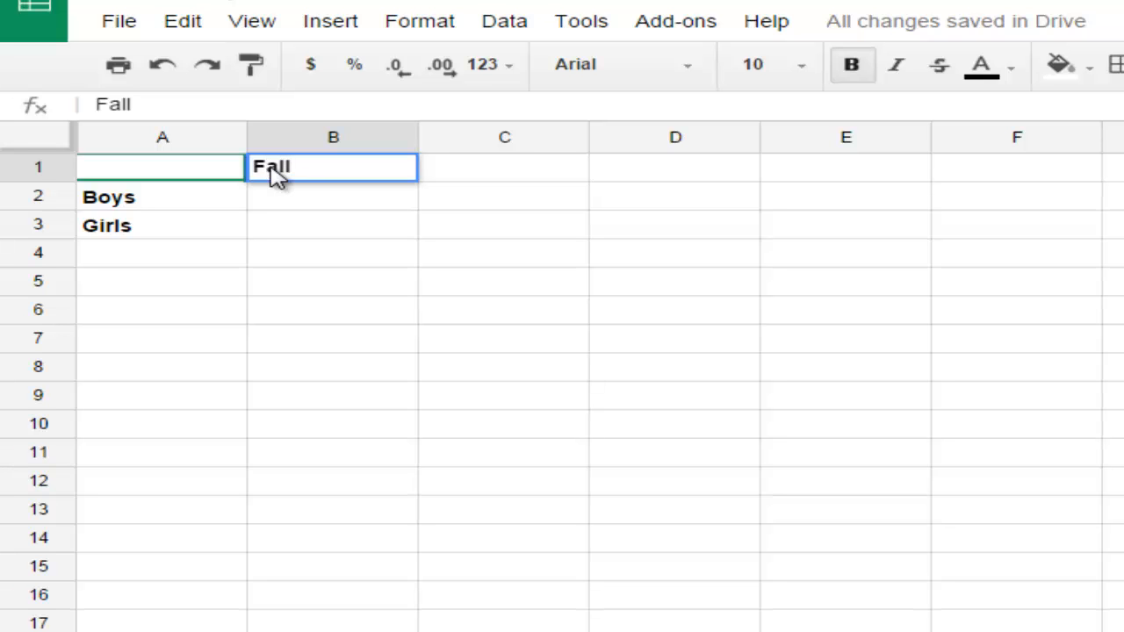
key(Tab)
text(Winter)
key(Tab)
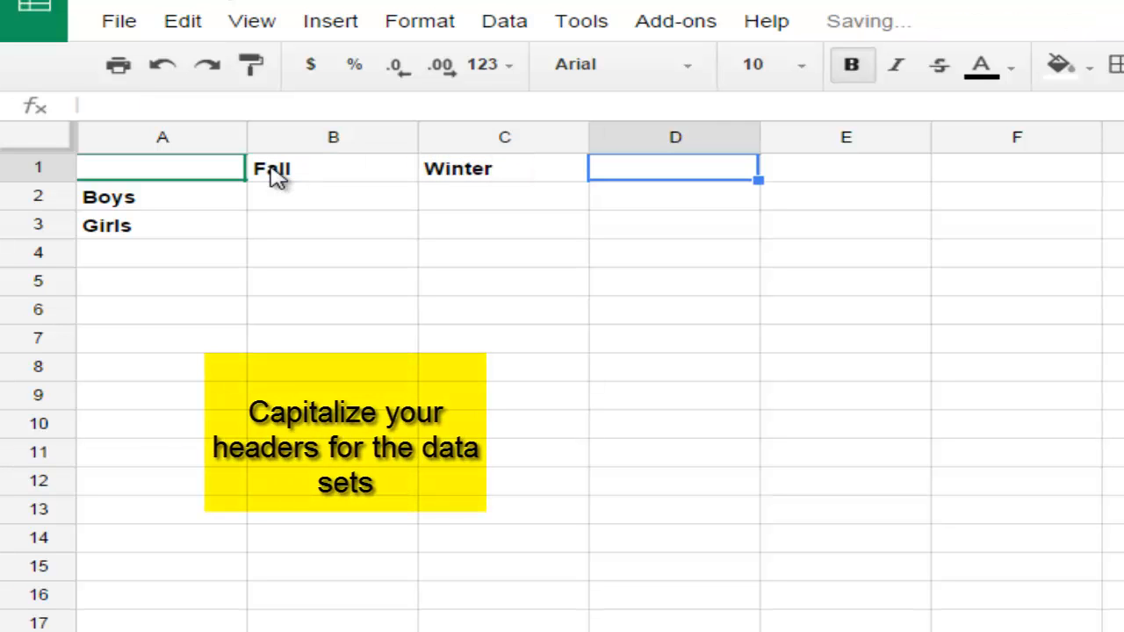
Add the column headers Spring in cell D1 and Summer in cell E1.
text(Fall)
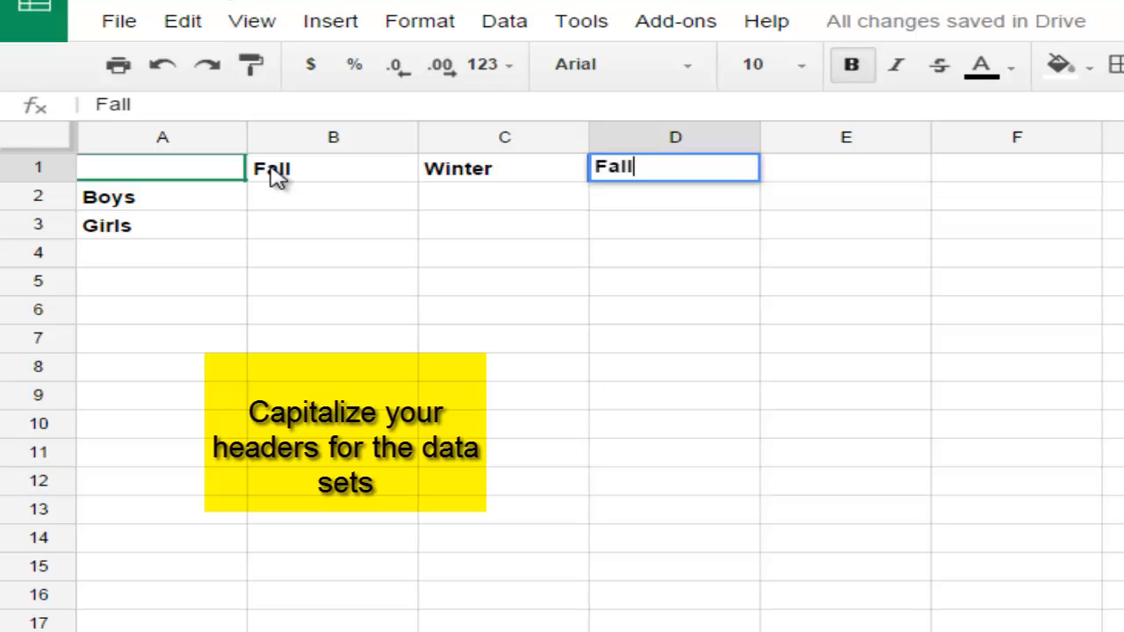
key(BackSpace)
key(BackSpace)
key(BackSpace)
key(BackSpace)
text(Spring)
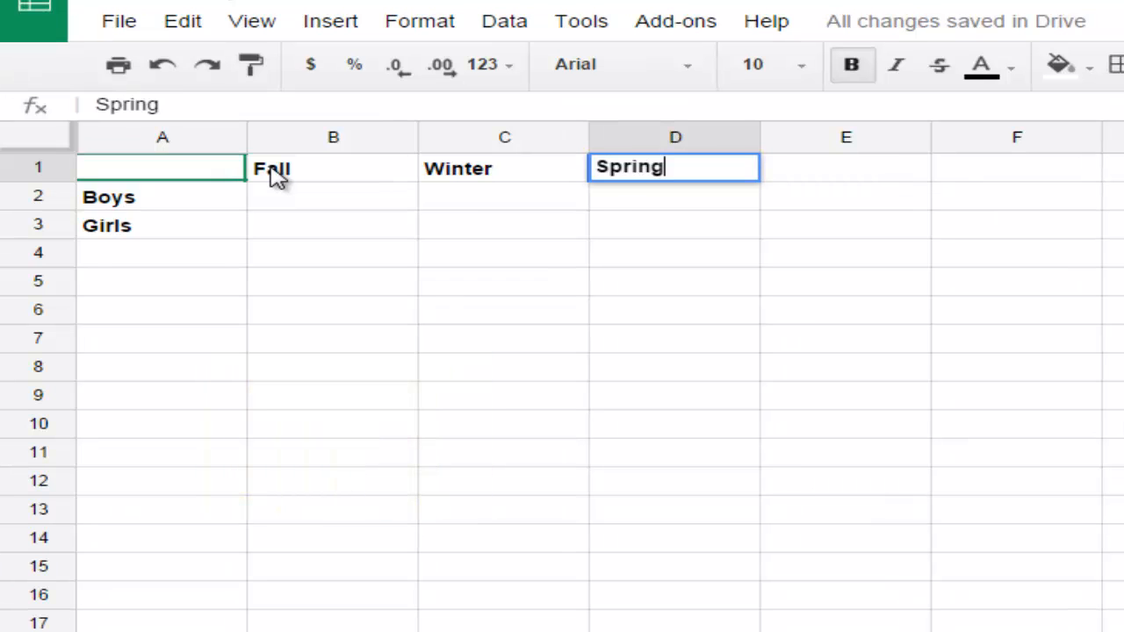
key(Tab)
text(Fall)
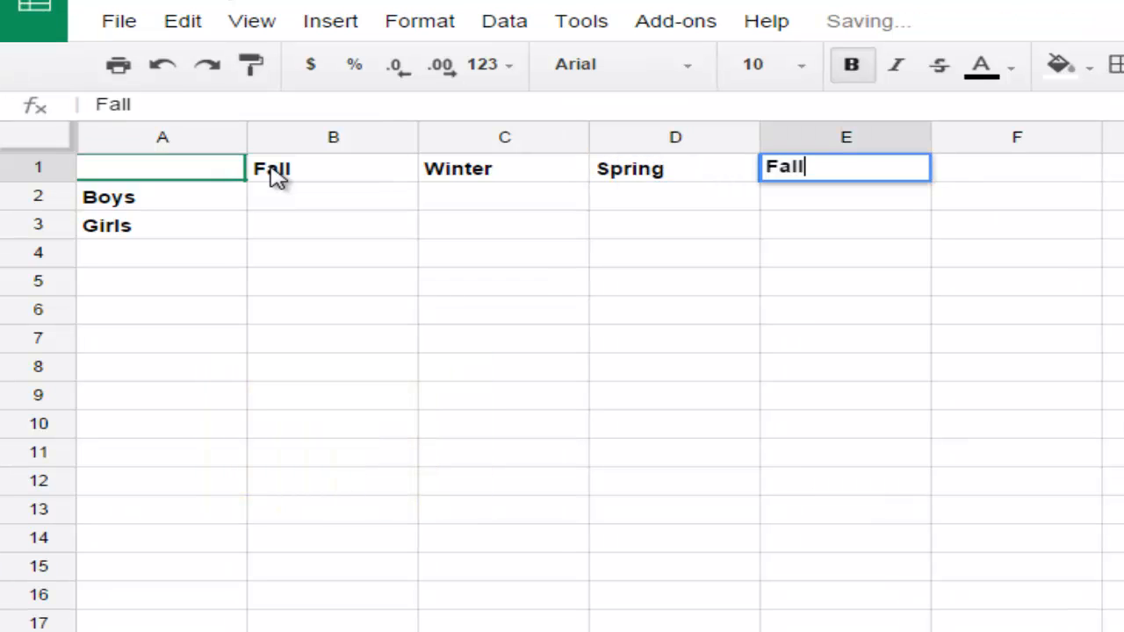
key(BackSpace)
key(BackSpace)
key(BackSpace)
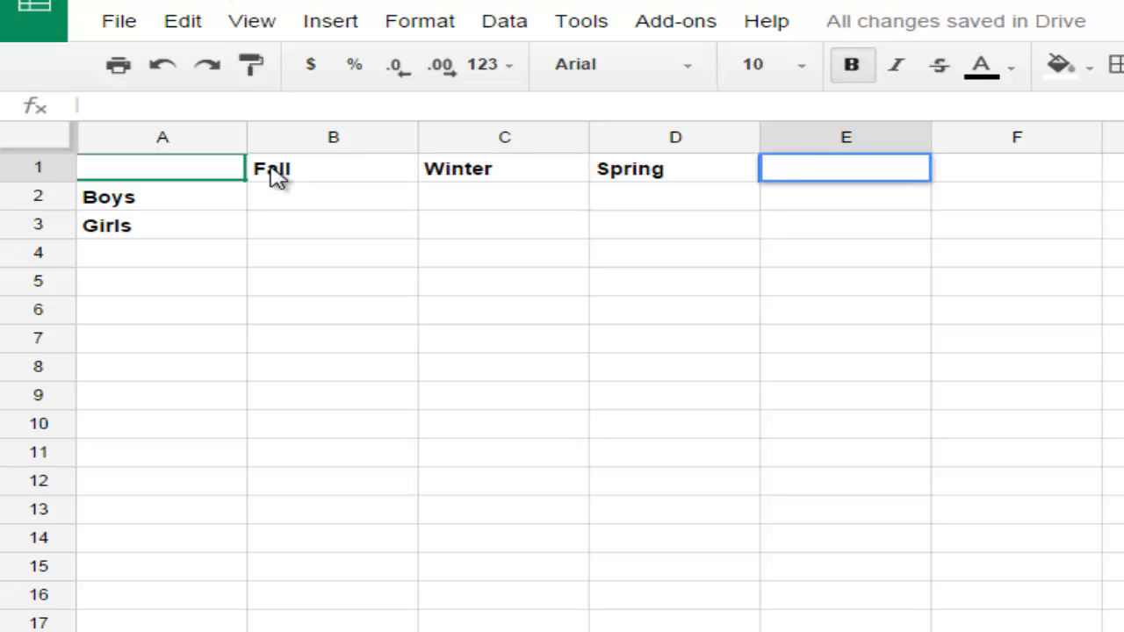
text(Summer)
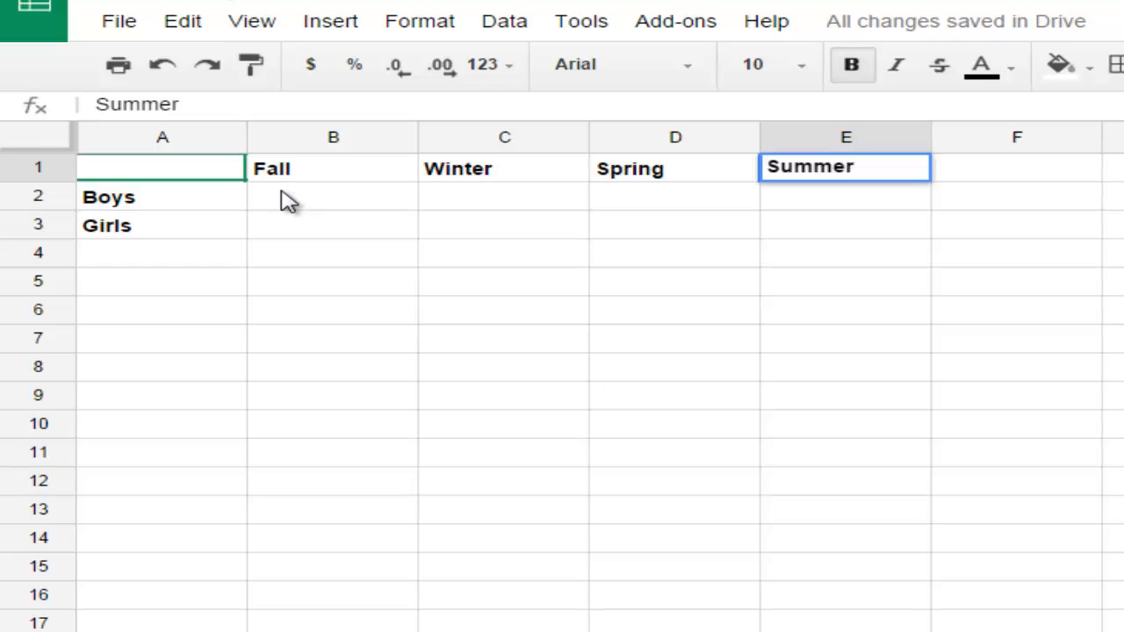
Fill in the Fall data with 2 boys and 3 girls, and the Winter data with 3 boys and 3 girls.
click(289, 202)
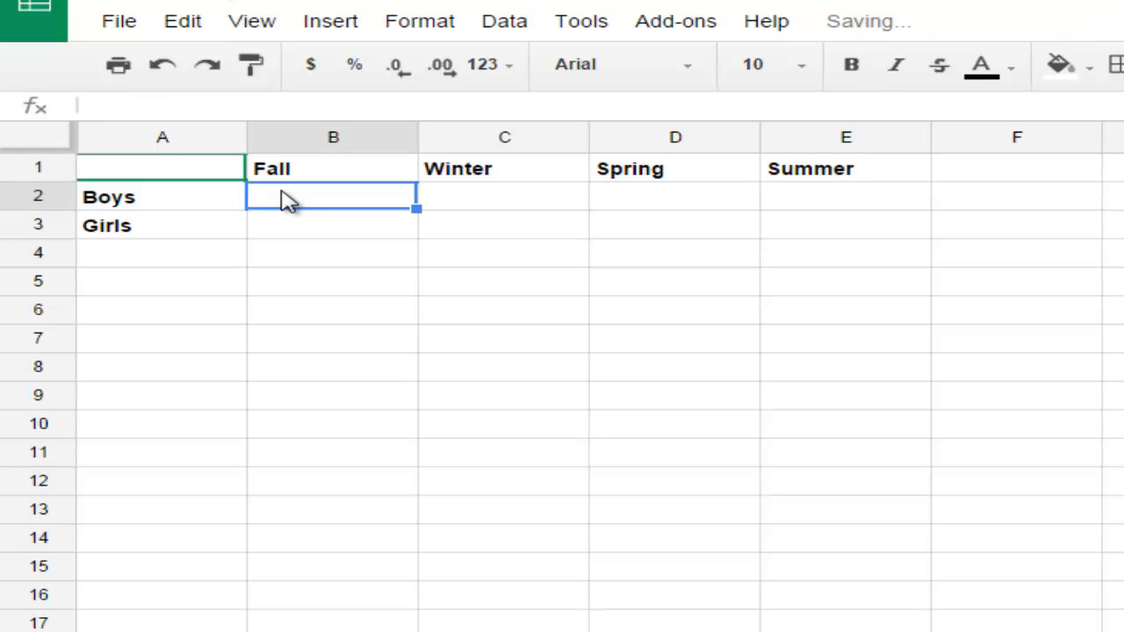
text(2)
key(Return)
text(3)
key(Tab)
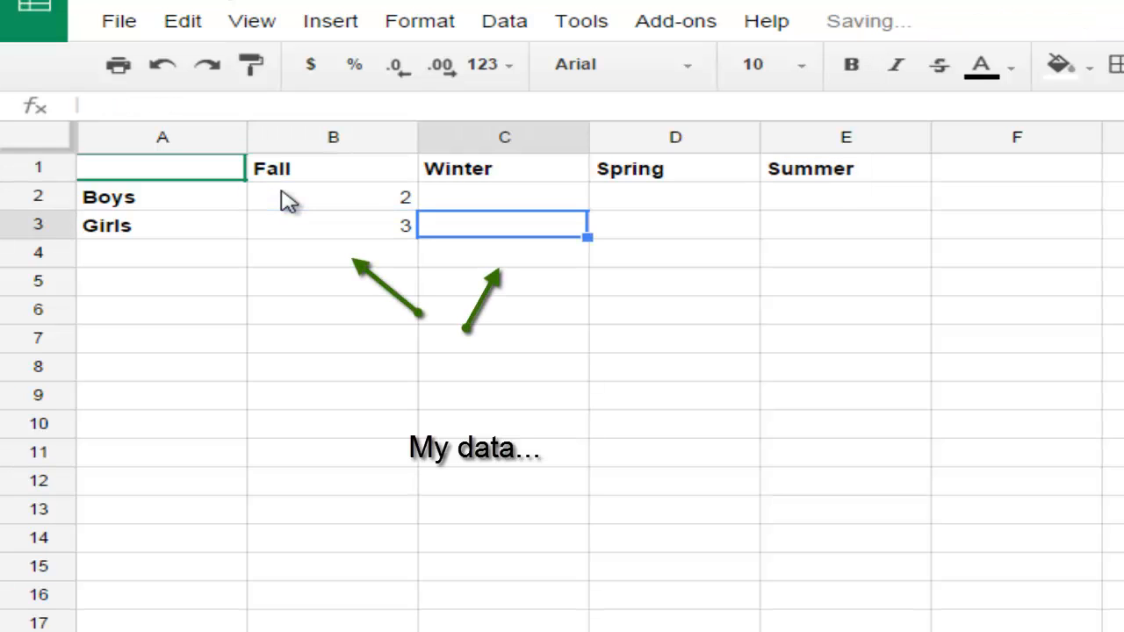
text(3)
key(Up)
text(3)
key(Tab)
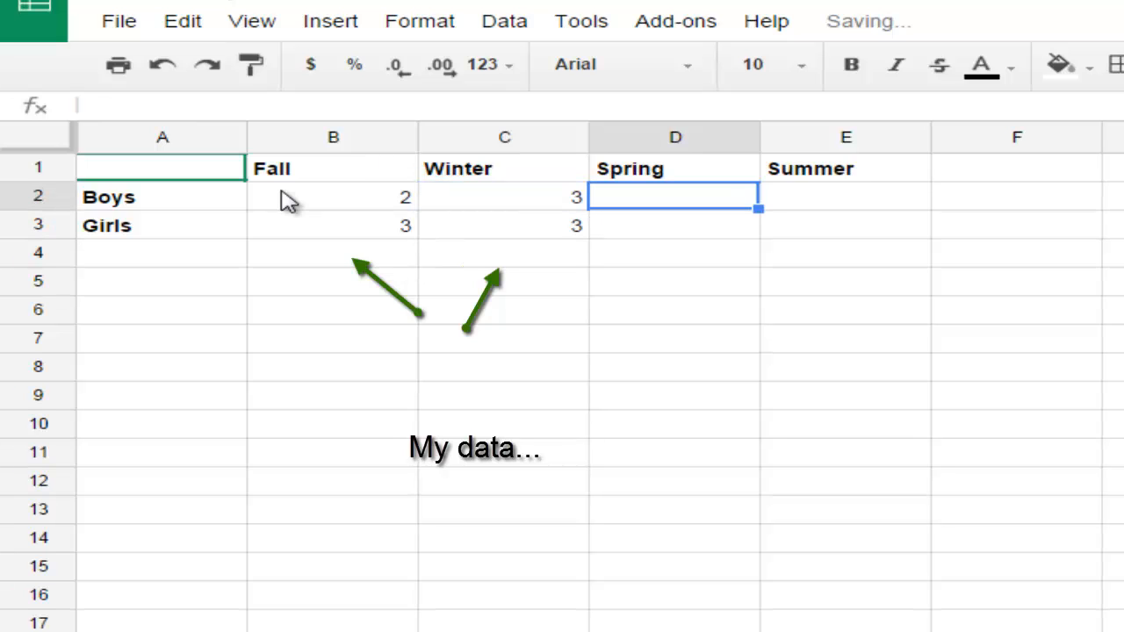
Fill in the Spring data with 5 boys and 5 girls, and the Summer data with 7 boys and 2 girls.
text(5)
key(Return)
text(5)
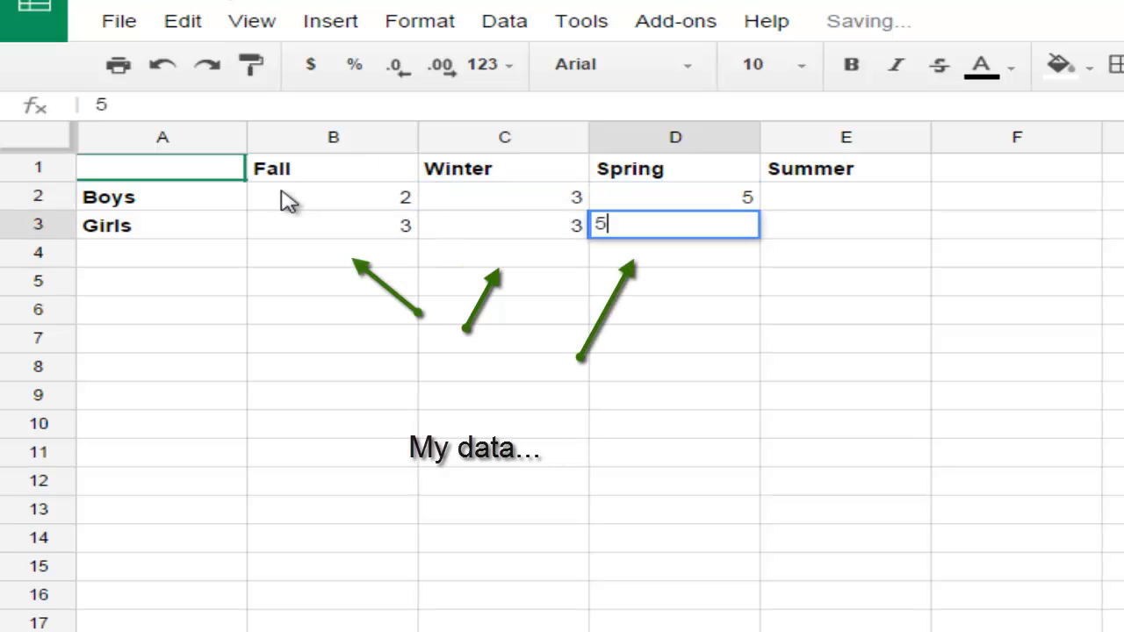
key(Tab)
text(2)
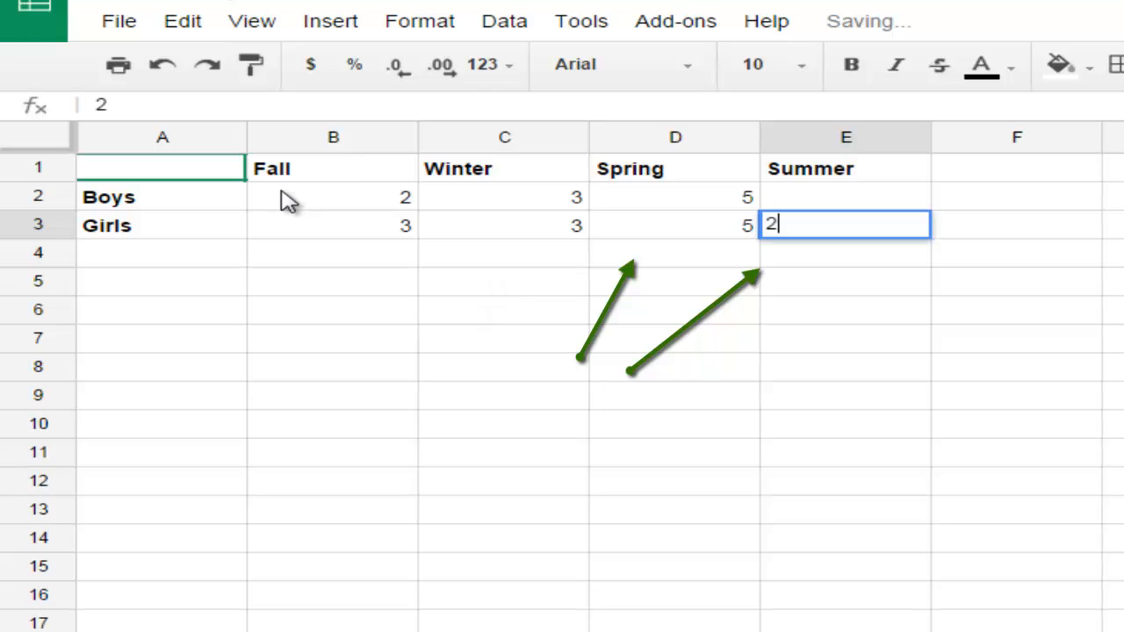
key(Up)
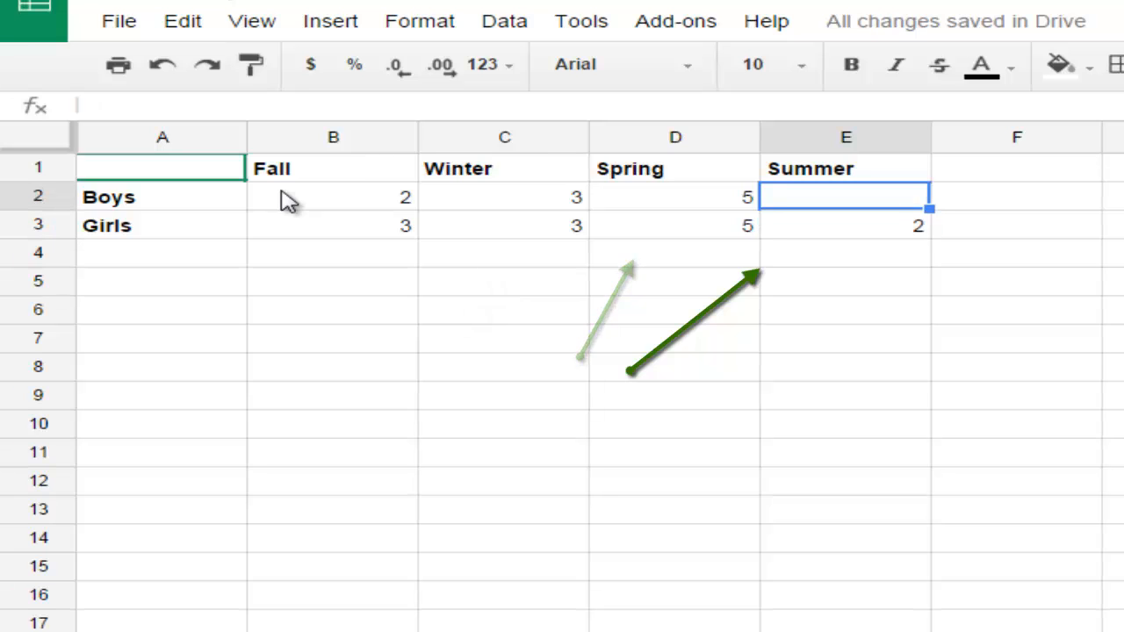
text(7)
click(611, 262)
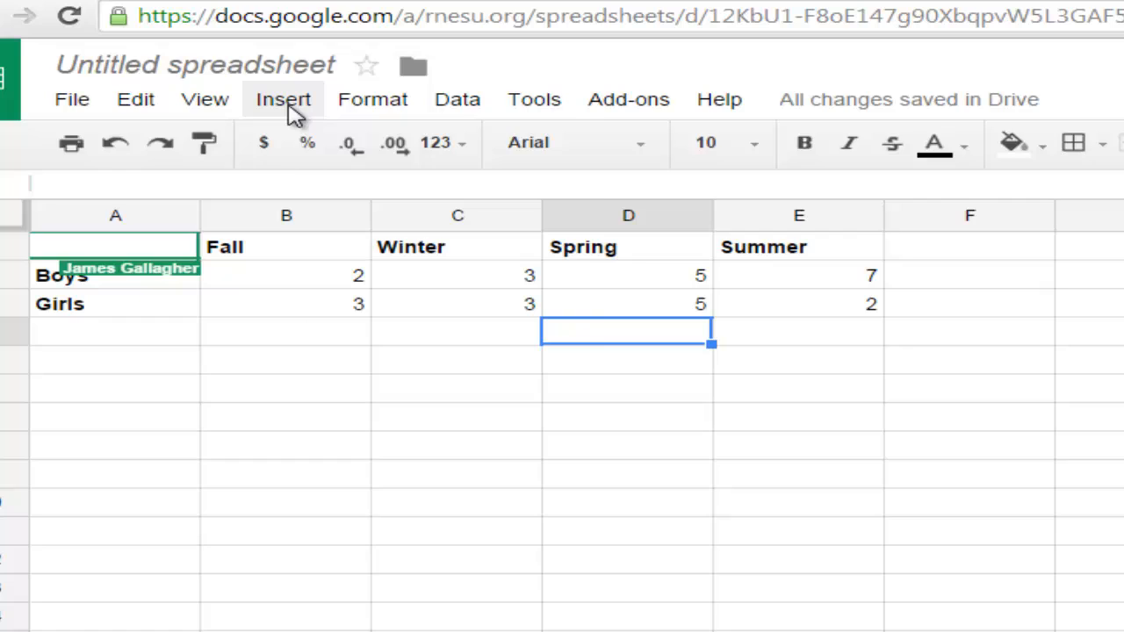
Insert a chart of the season data and choose the recommended column chart type.
click(332, 48)
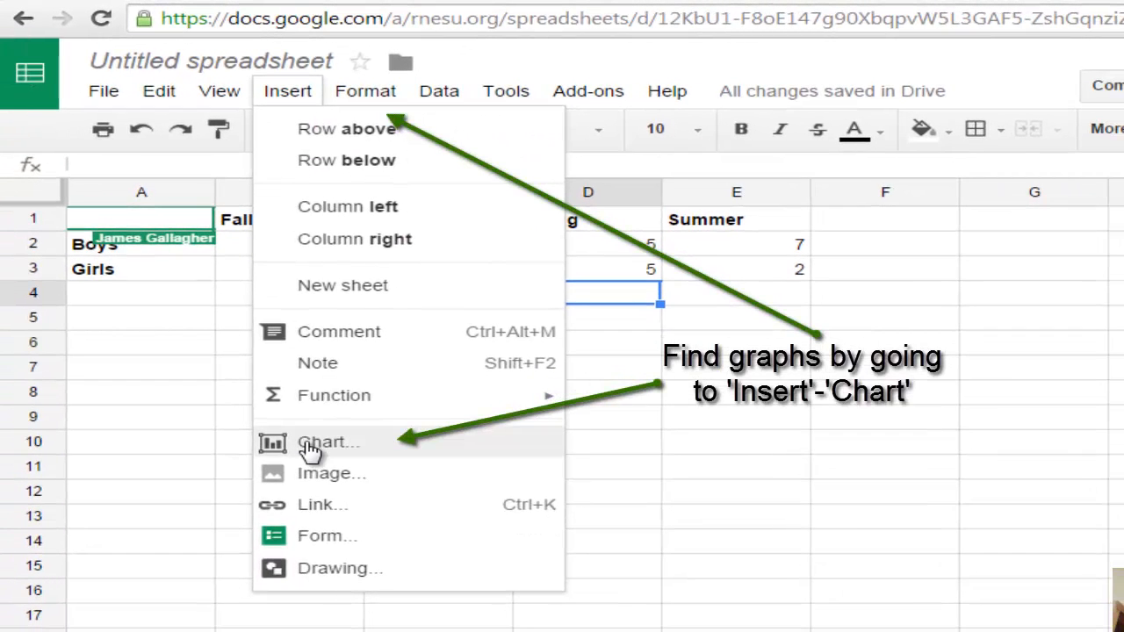
click(309, 444)
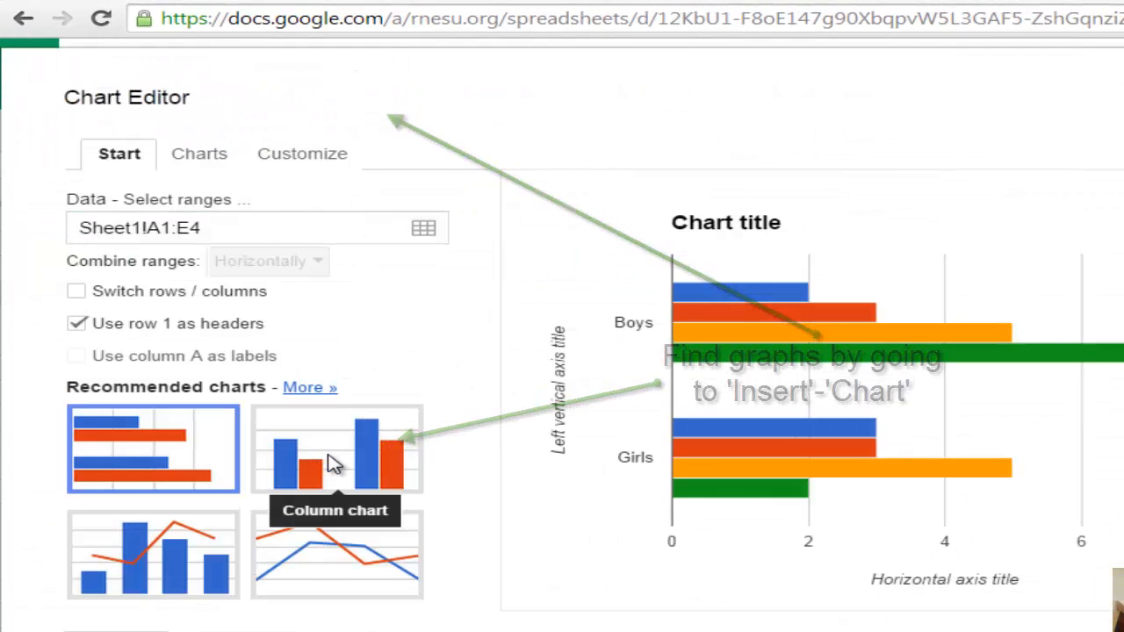
click(334, 466)
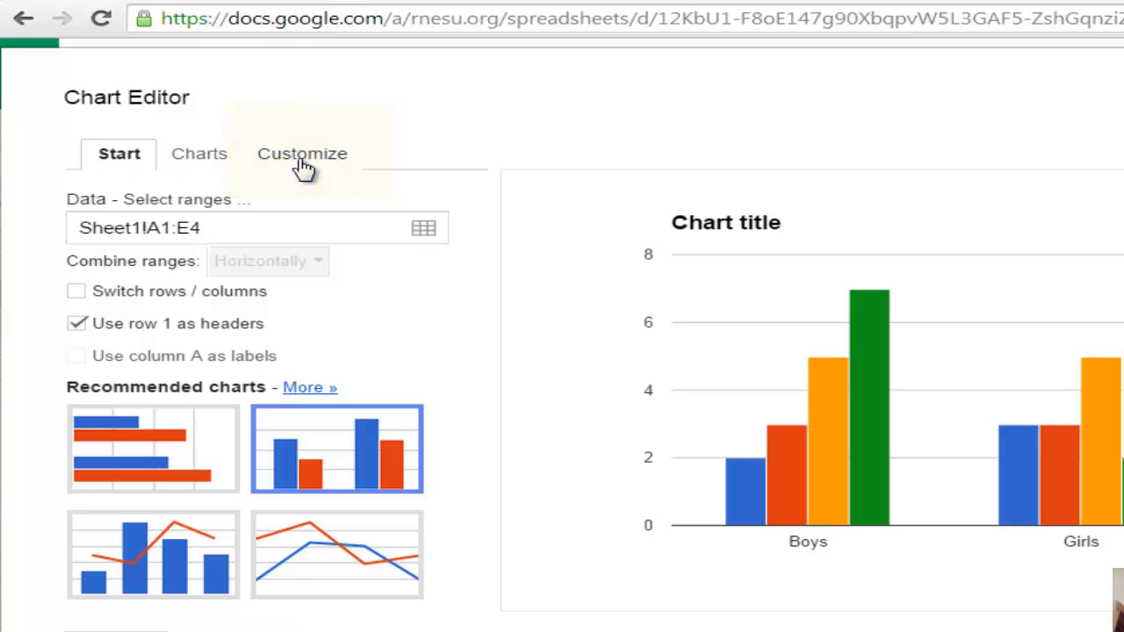
Replace the default chart title with "Student's Favorite Season".
click(302, 167)
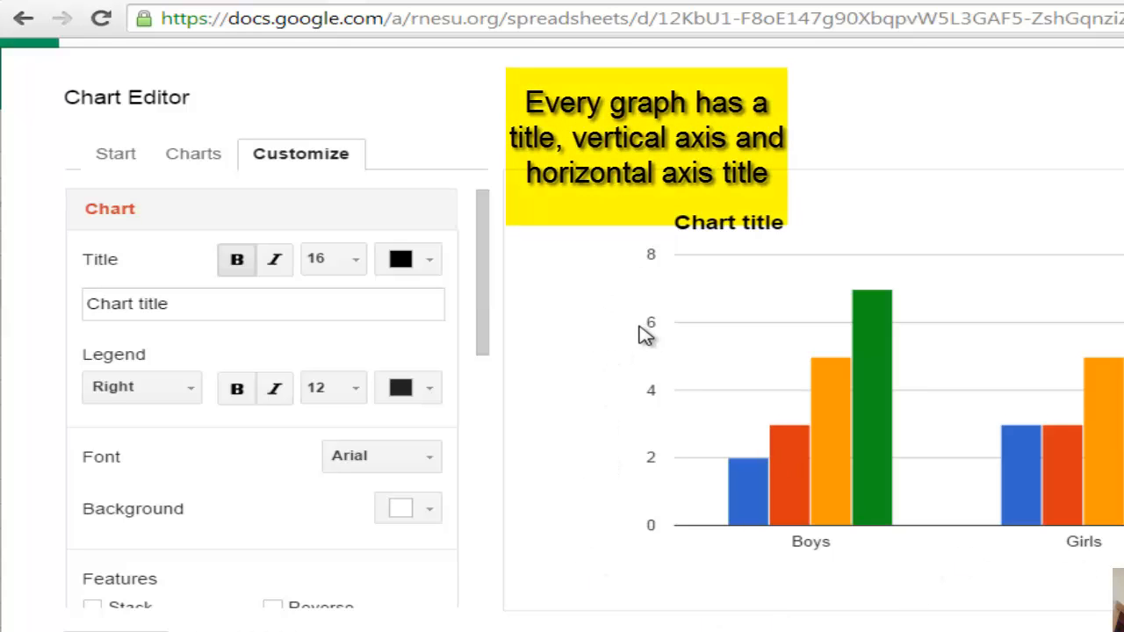
click(252, 309)
key(ctrl+a)
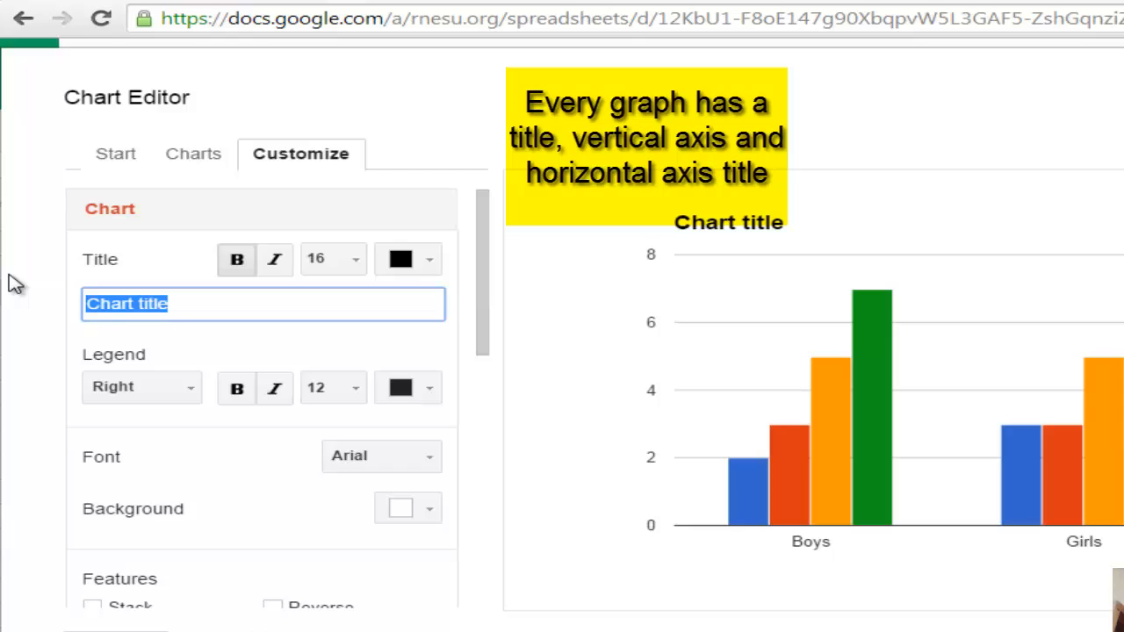
key(BackSpace)
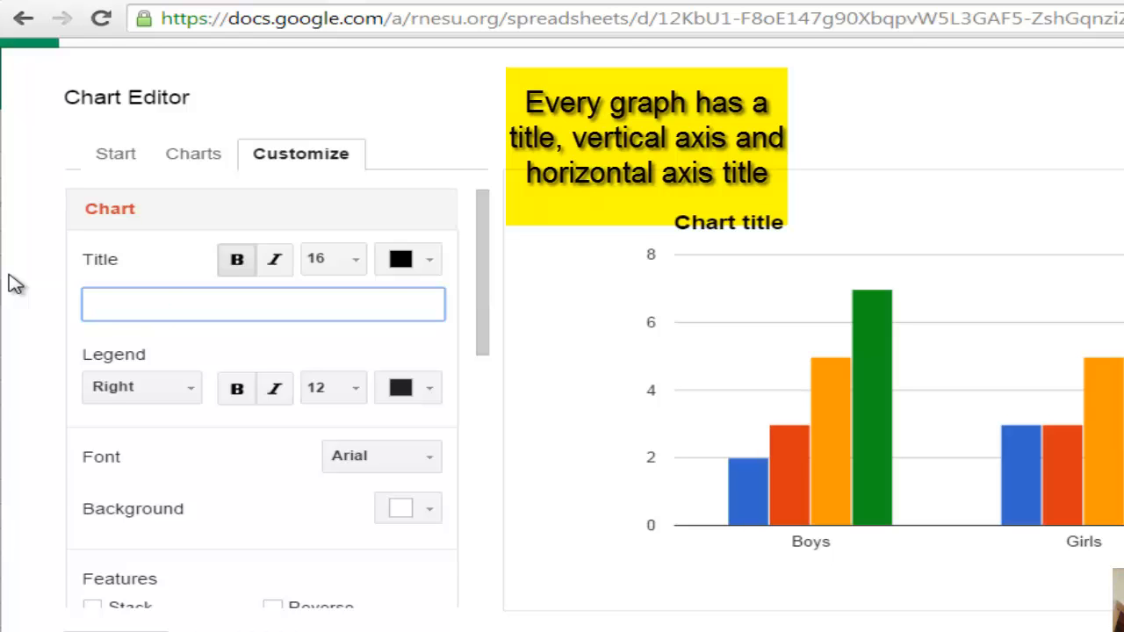
text(Student's Favorite Season)
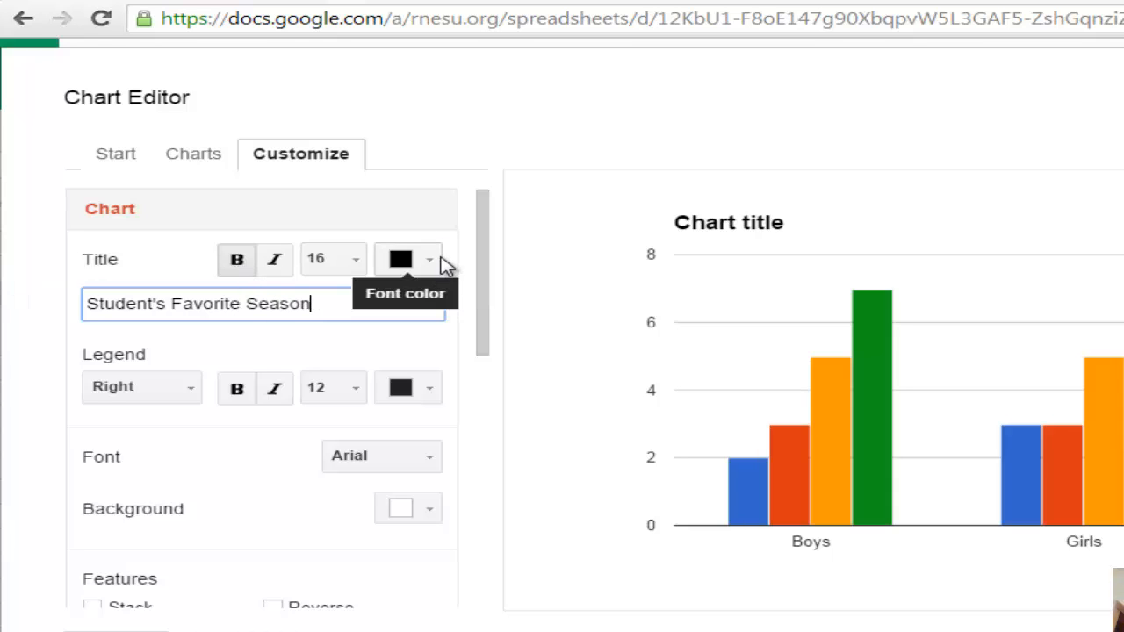
Title the chart's horizontal axis "Gender" and its left vertical axis "Number of Students".
drag(487, 276, 487, 397)
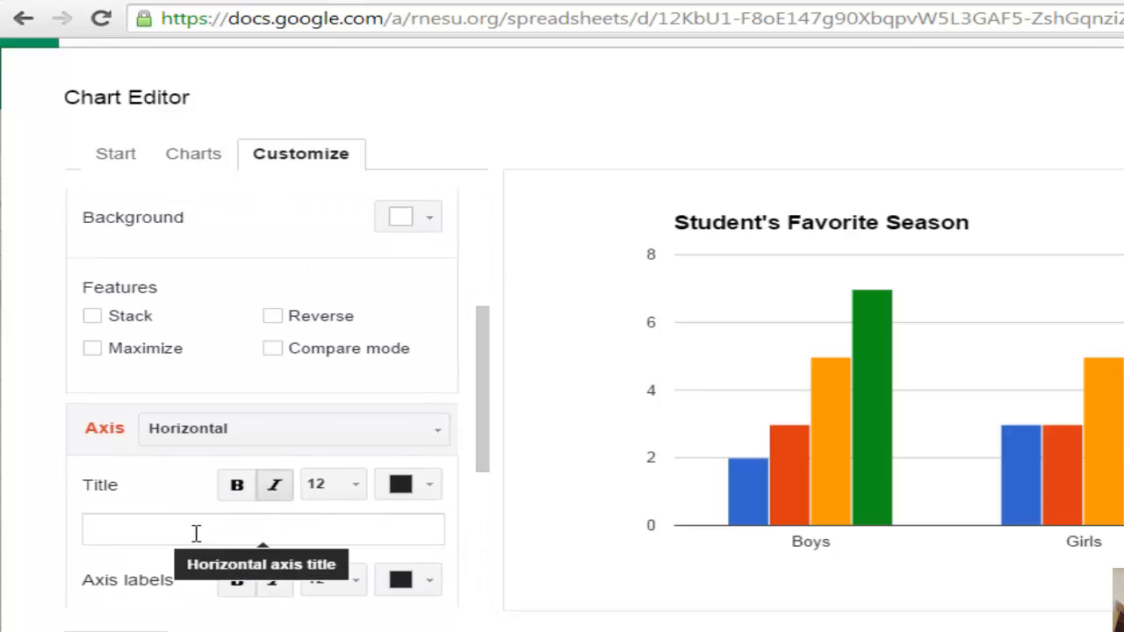
click(362, 527)
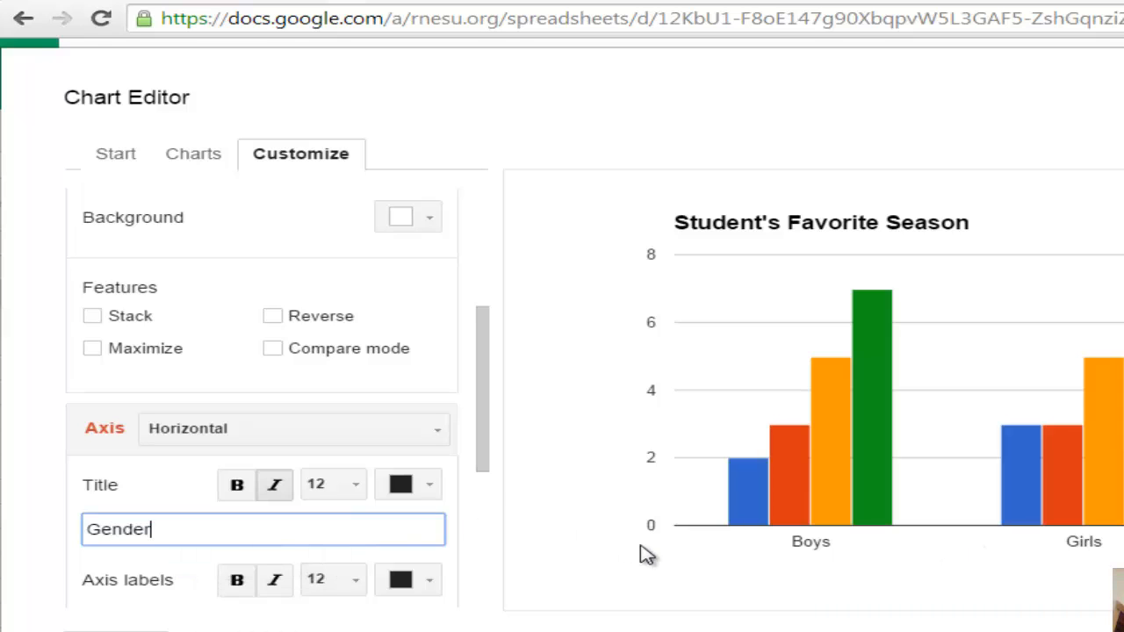
click(436, 439)
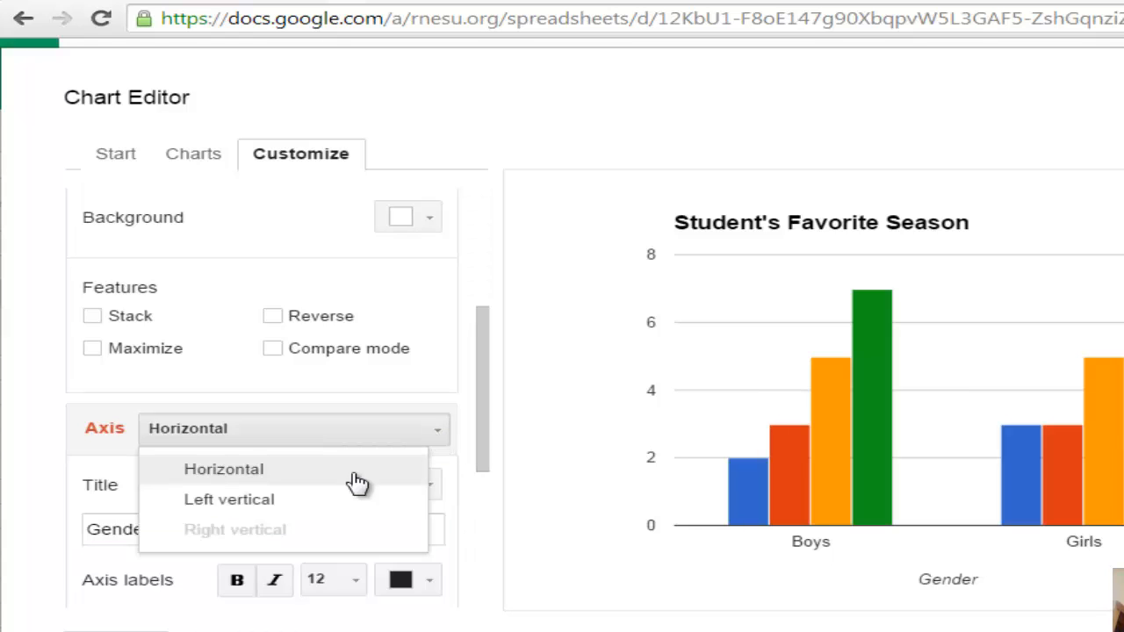
click(296, 510)
click(235, 538)
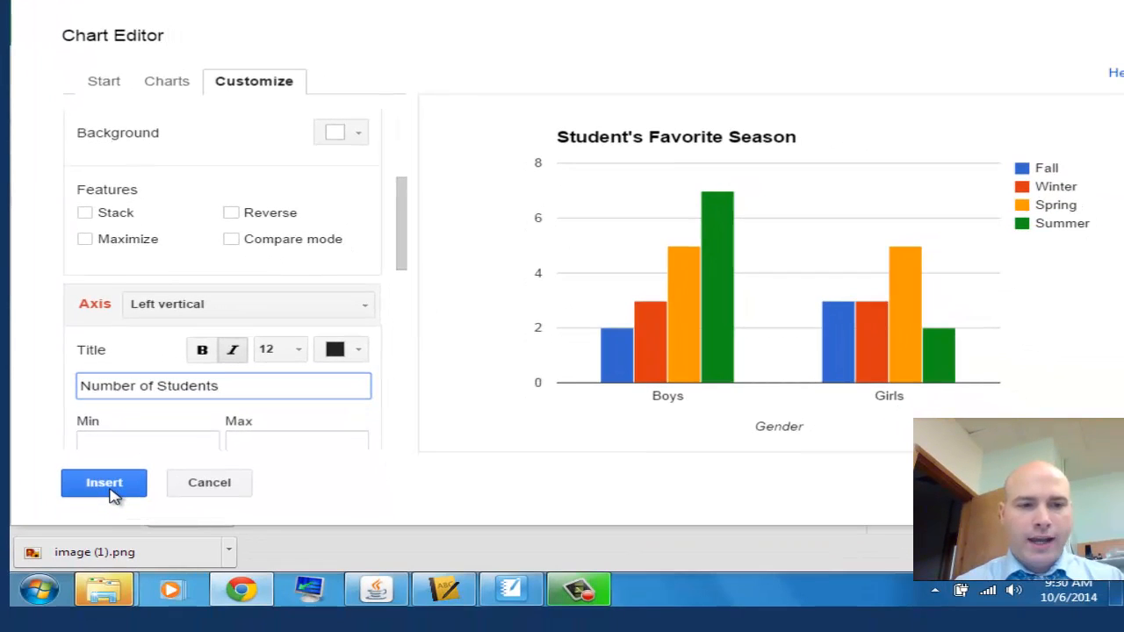
Insert the finished chart into the sheet, then move and resize it to span columns C to F, starting at row 1.
click(110, 490)
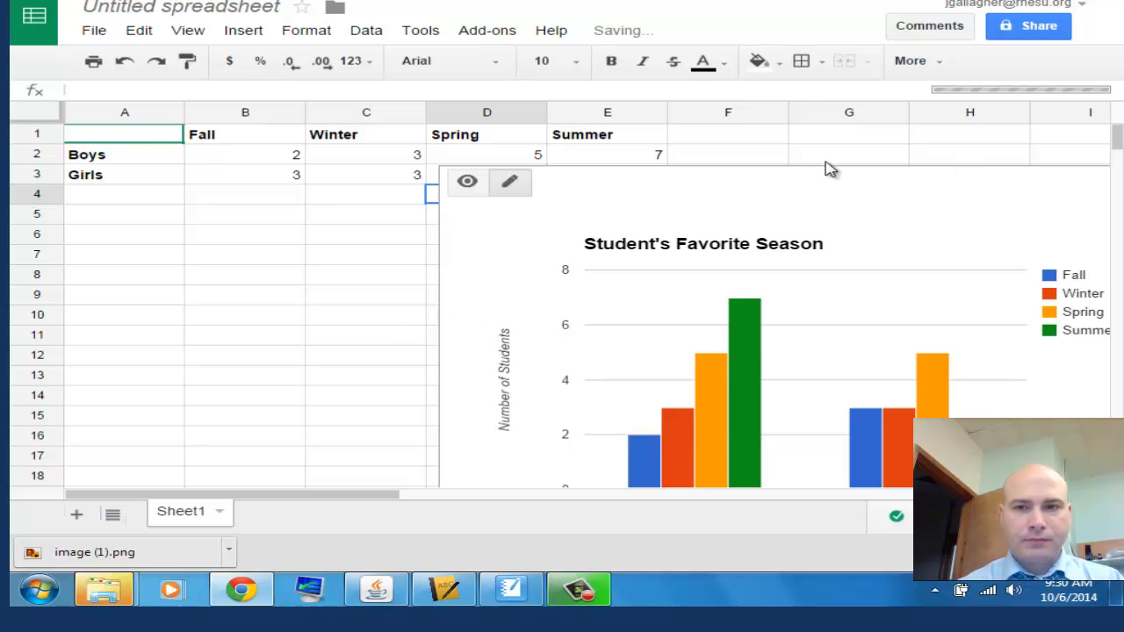
drag(439, 296, 495, 293)
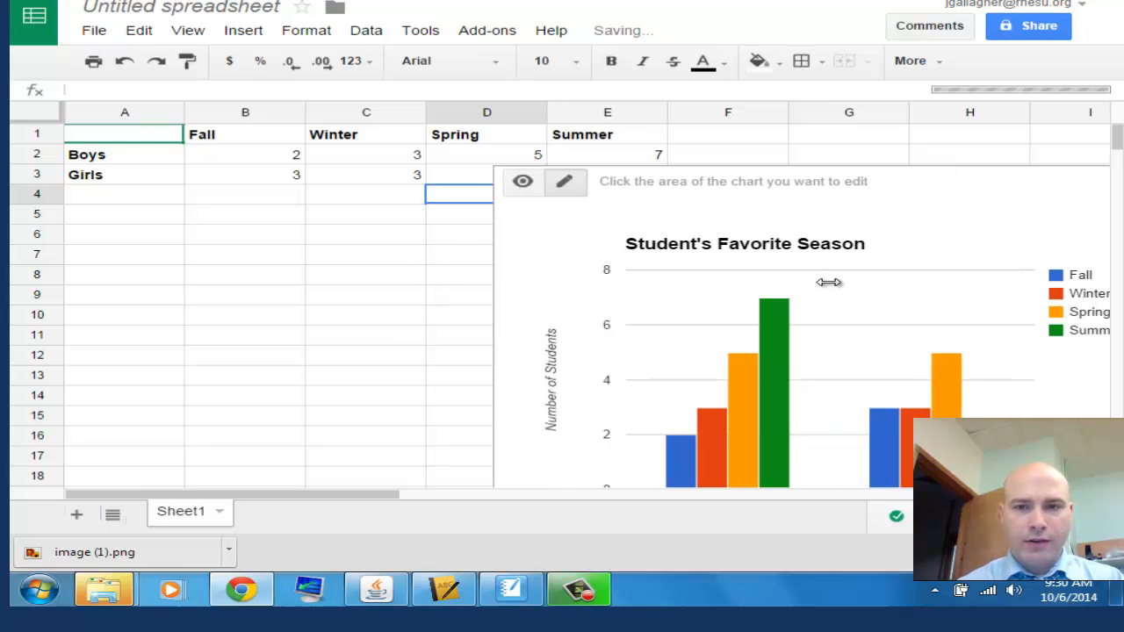
drag(834, 282, 866, 282)
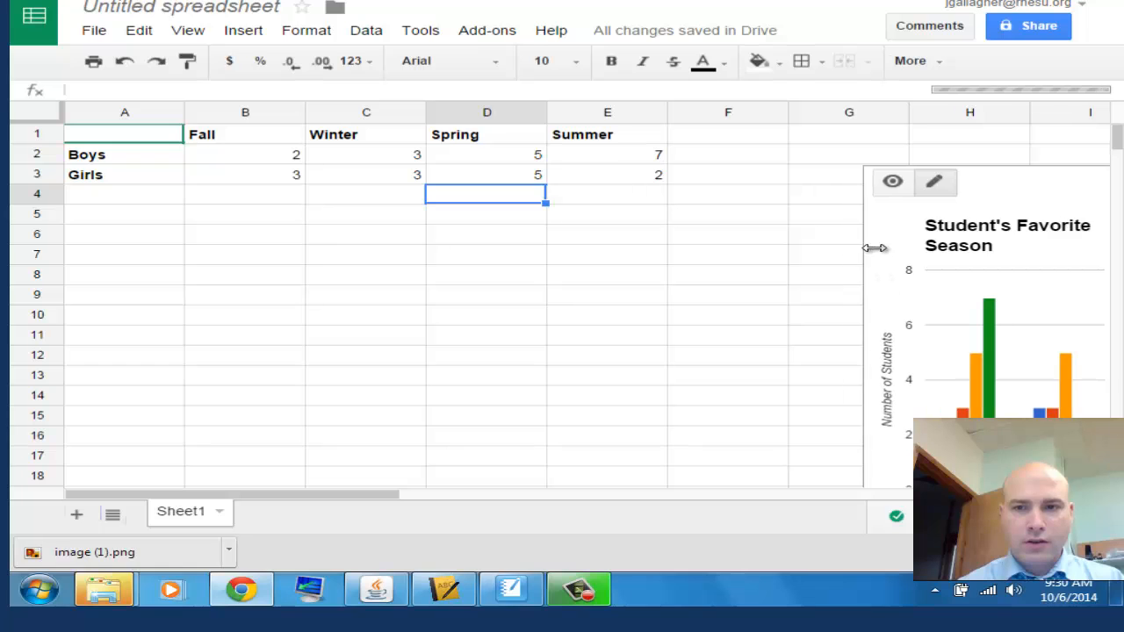
drag(978, 205, 414, 130)
drag(621, 316, 793, 311)
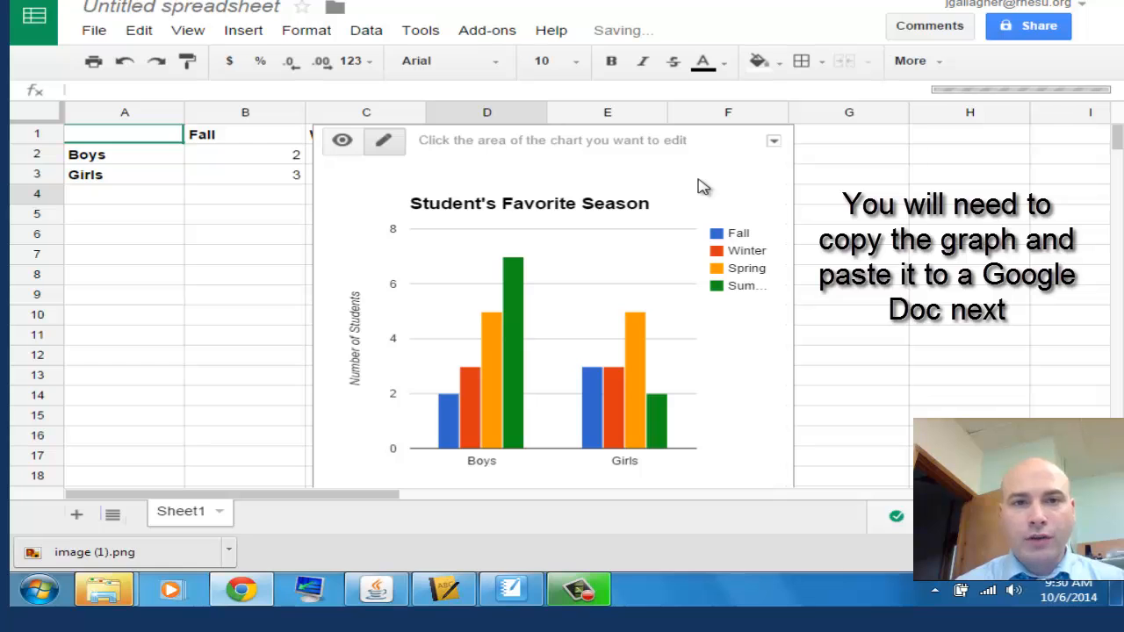
Copy the season chart from the spreadsheet and paste it into a blank Google Docs document.
click(777, 146)
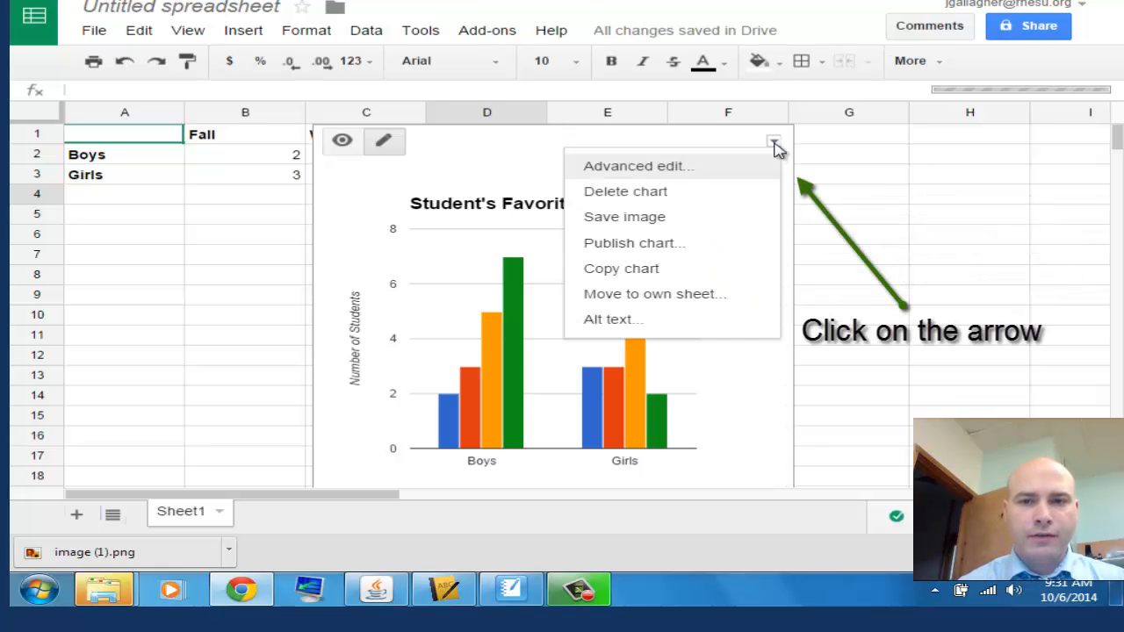
click(640, 273)
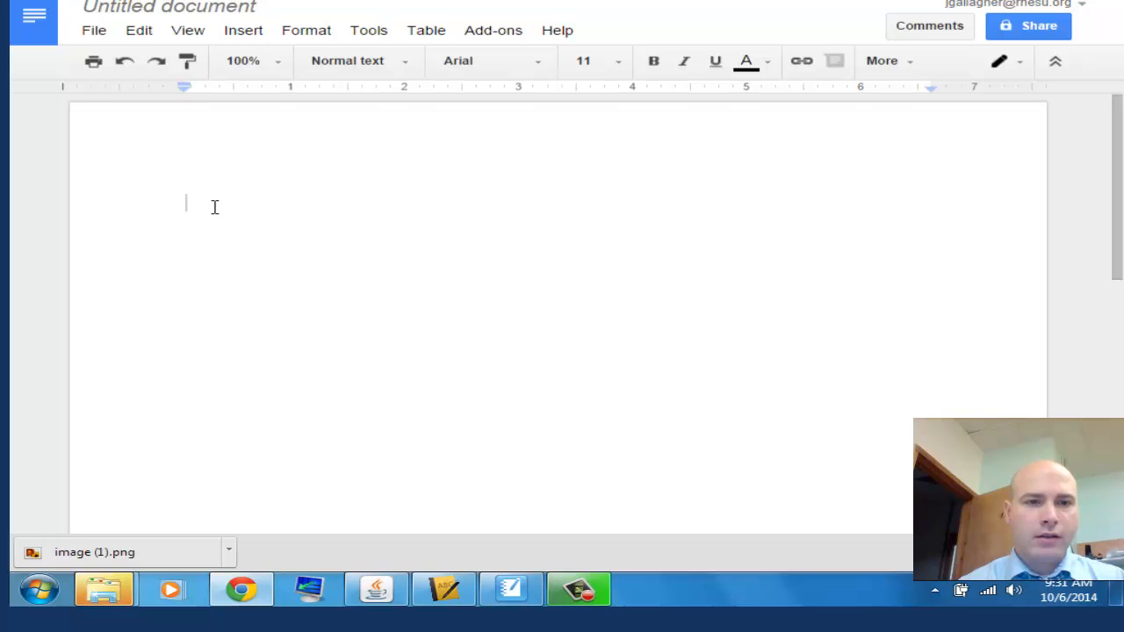
key(ctrl+v)
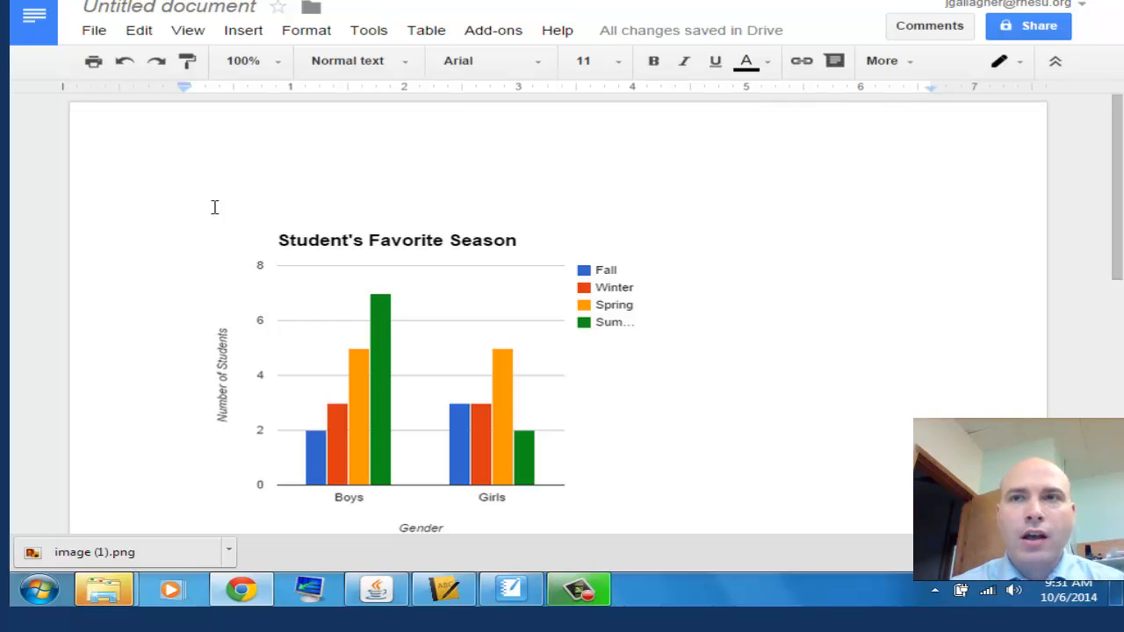
Set the chart image to Wrap text and write "To type text around your chart image." beside it.
click(471, 339)
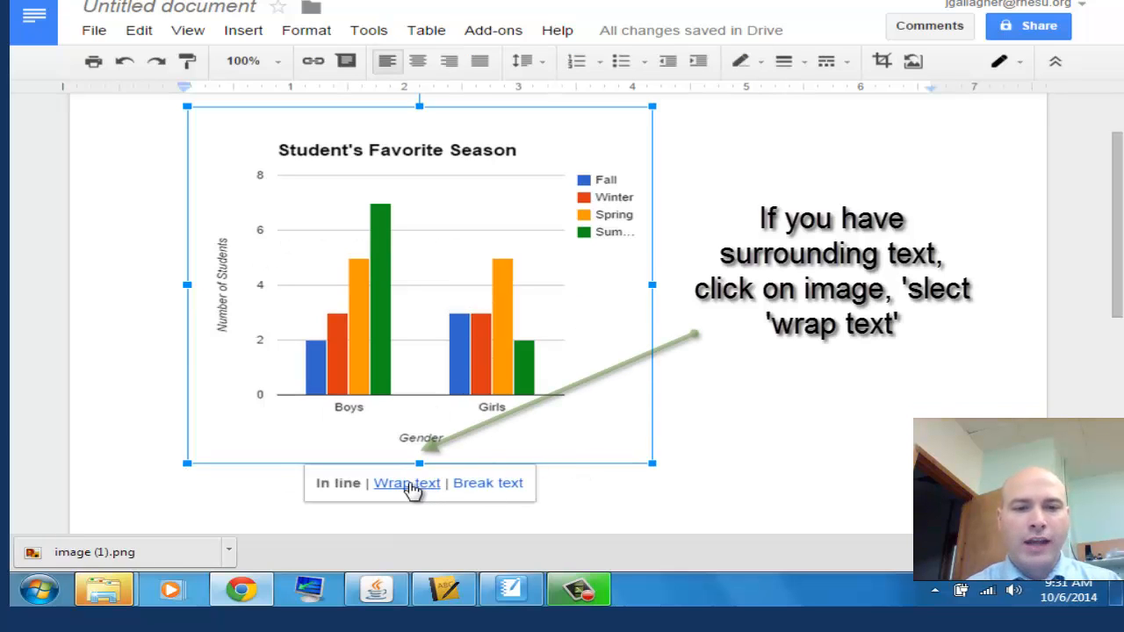
click(411, 484)
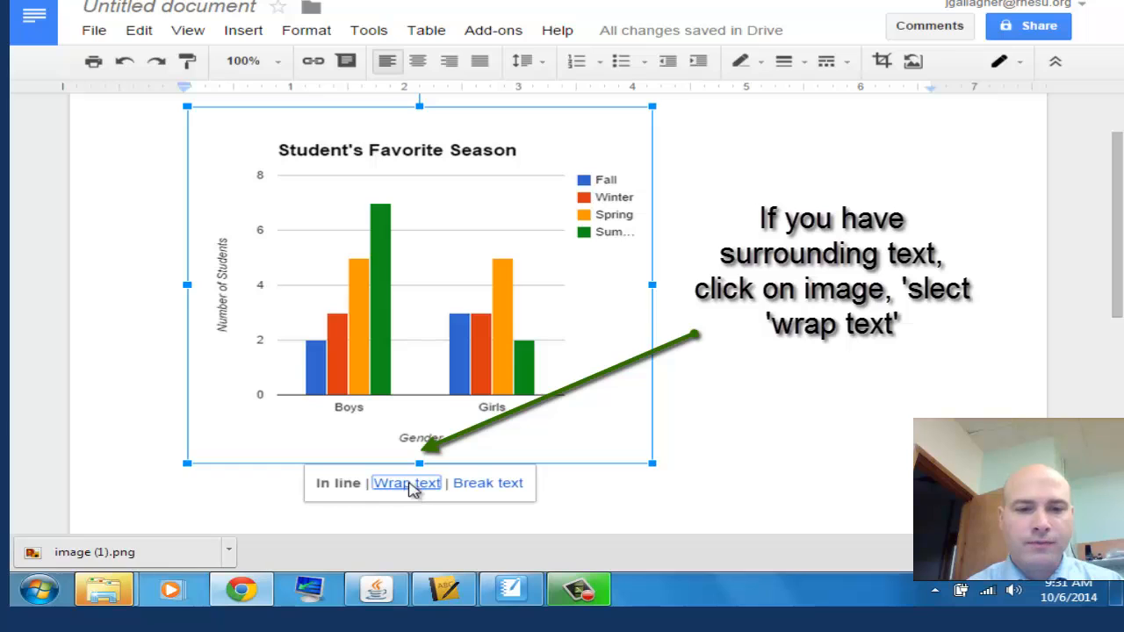
click(754, 216)
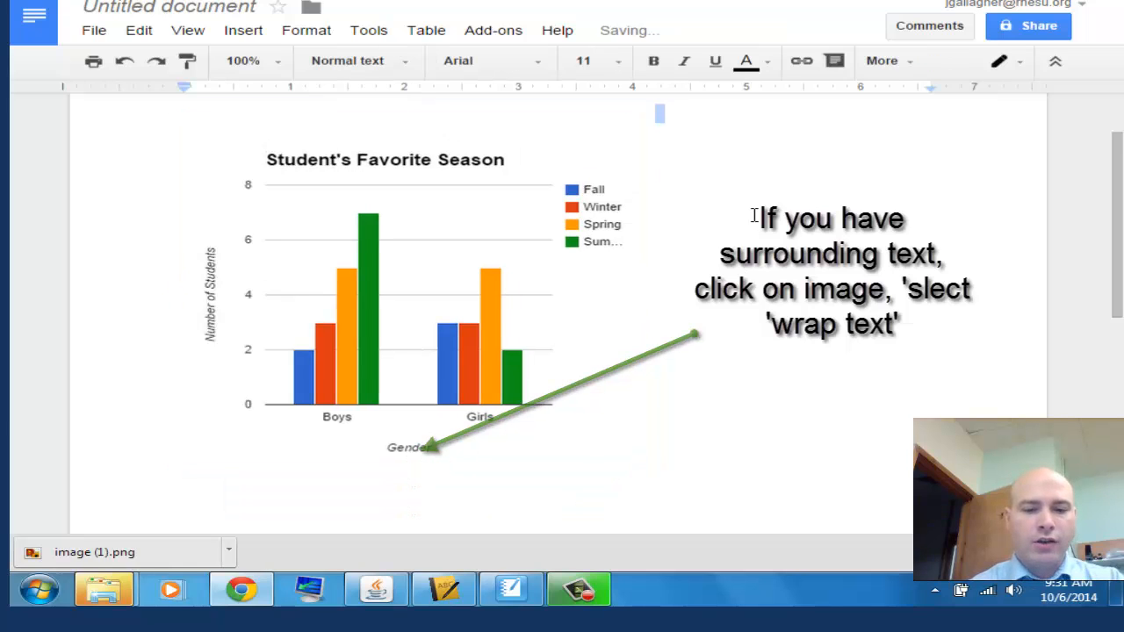
text(To )
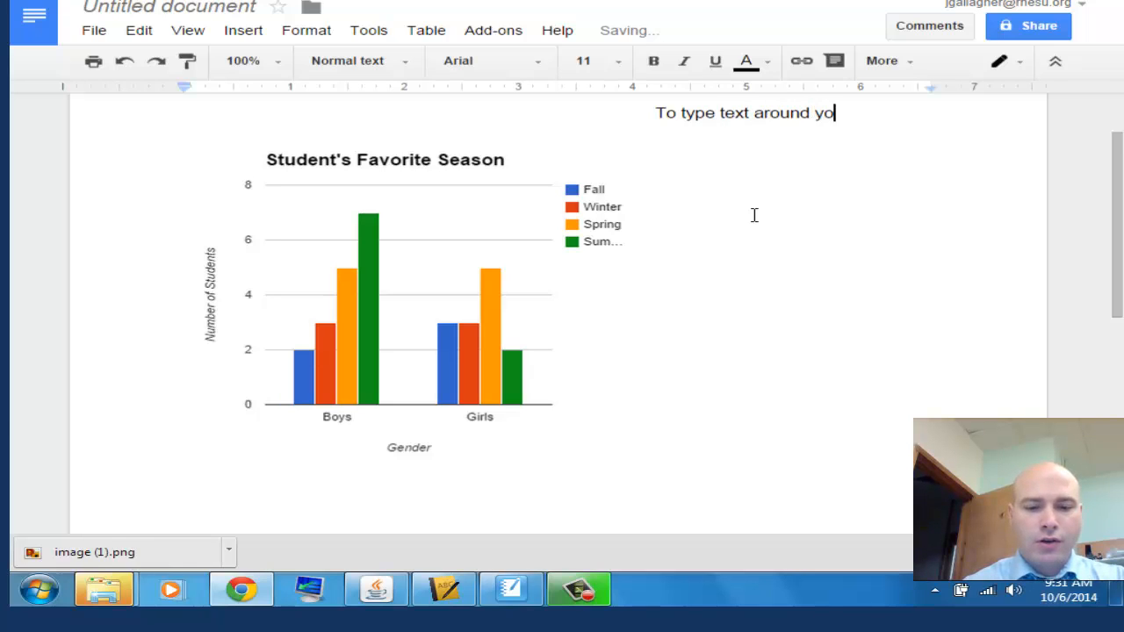
text(type text around your chart image.)
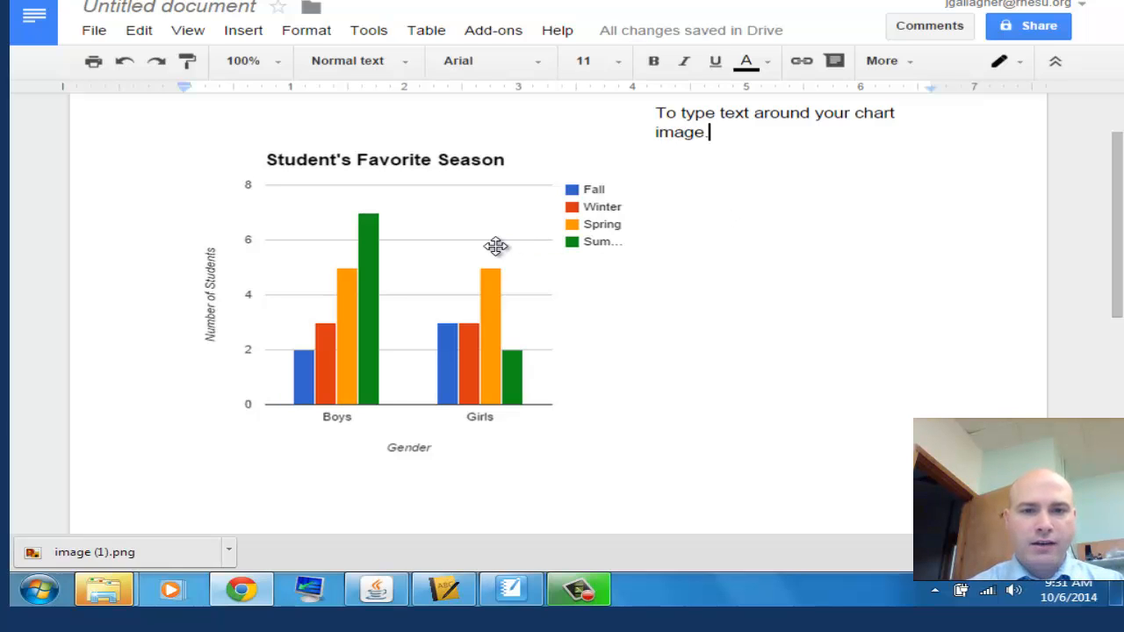
Try the Break text layout on the chart image and return it to Wrap text.
click(432, 316)
click(391, 493)
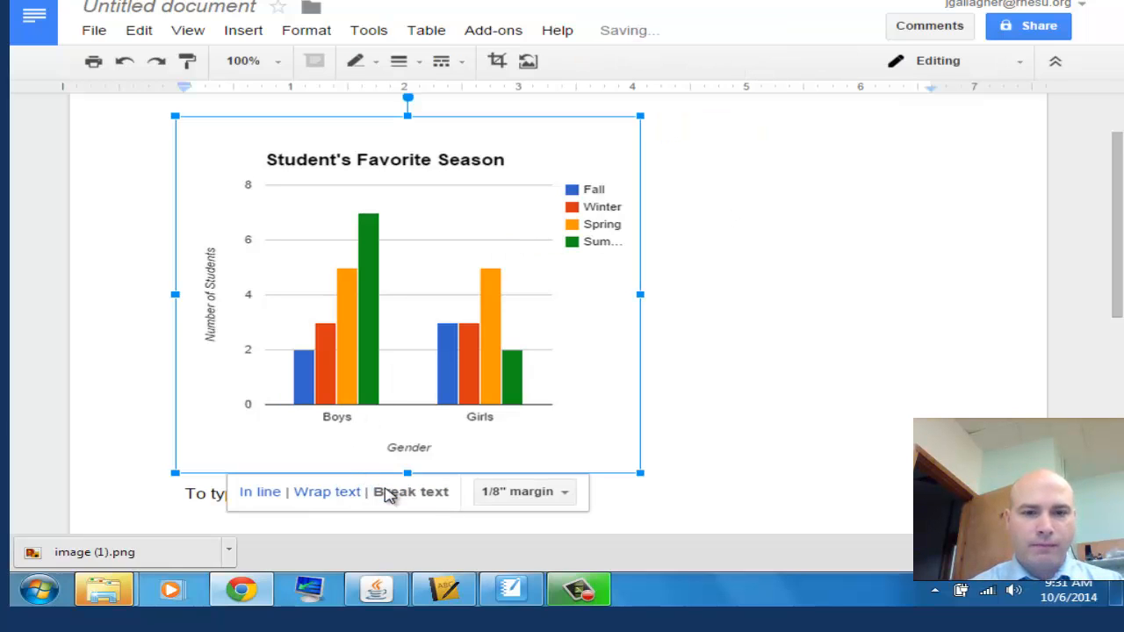
click(753, 195)
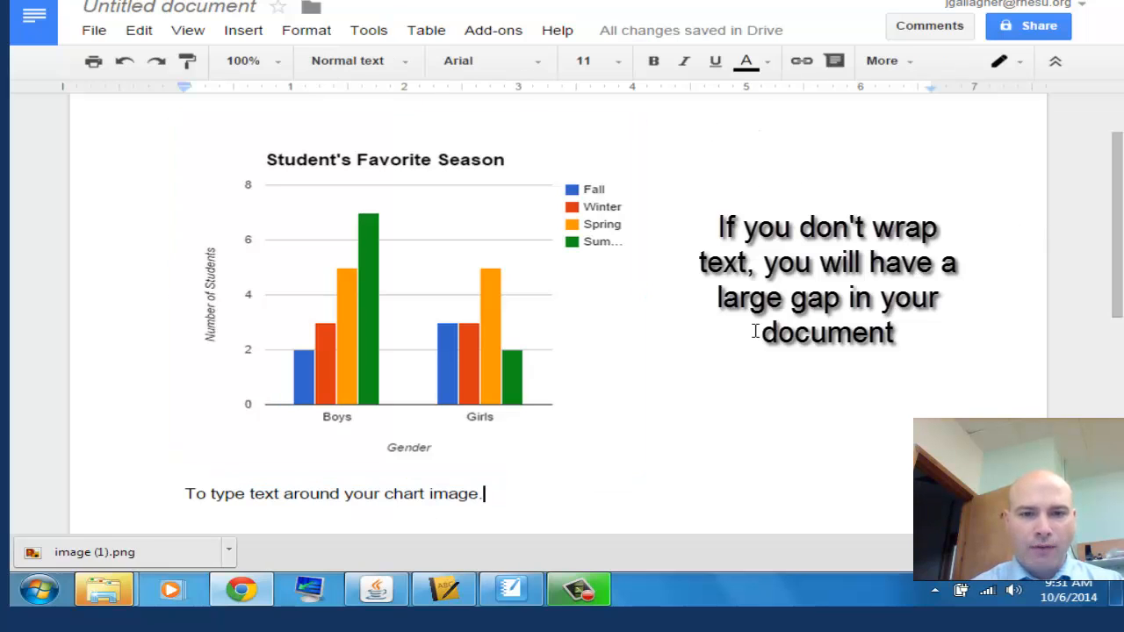
click(427, 397)
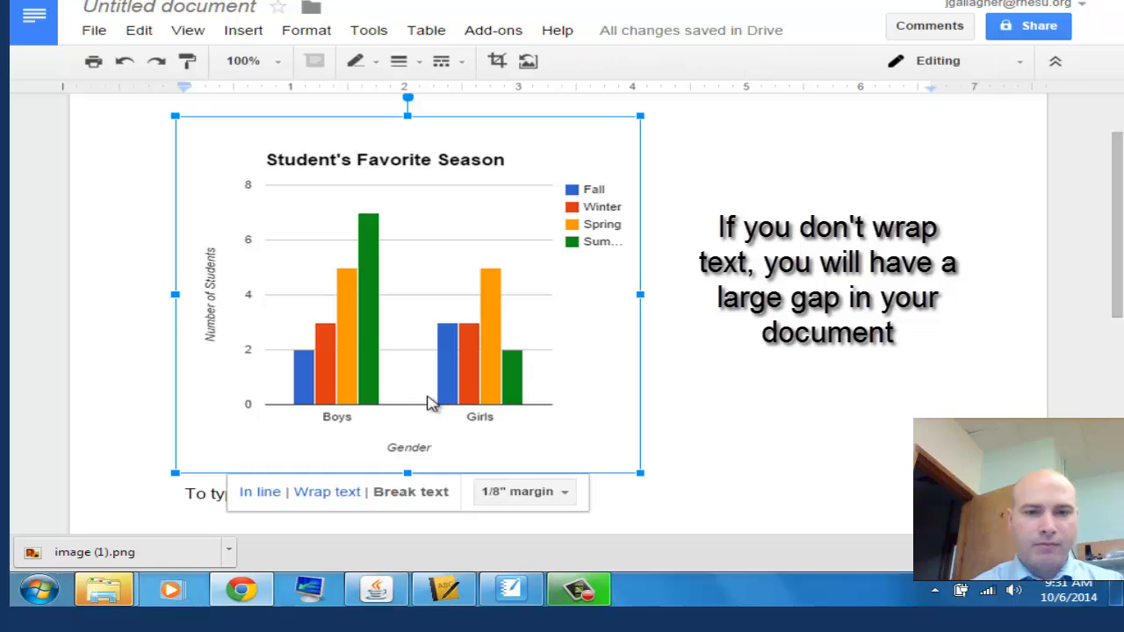
click(327, 494)
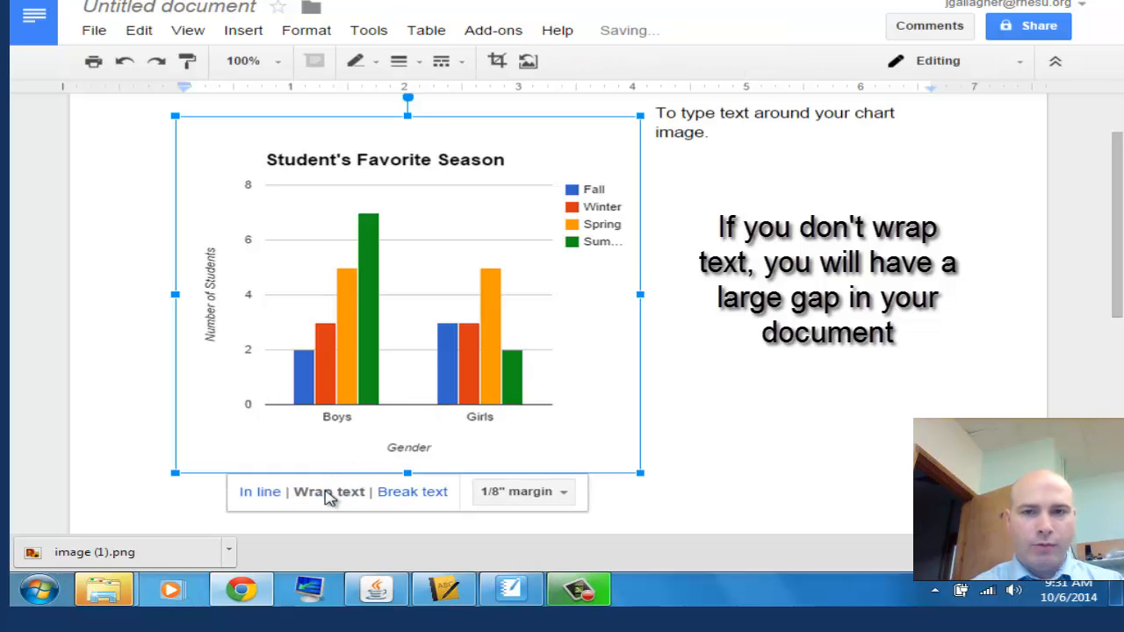